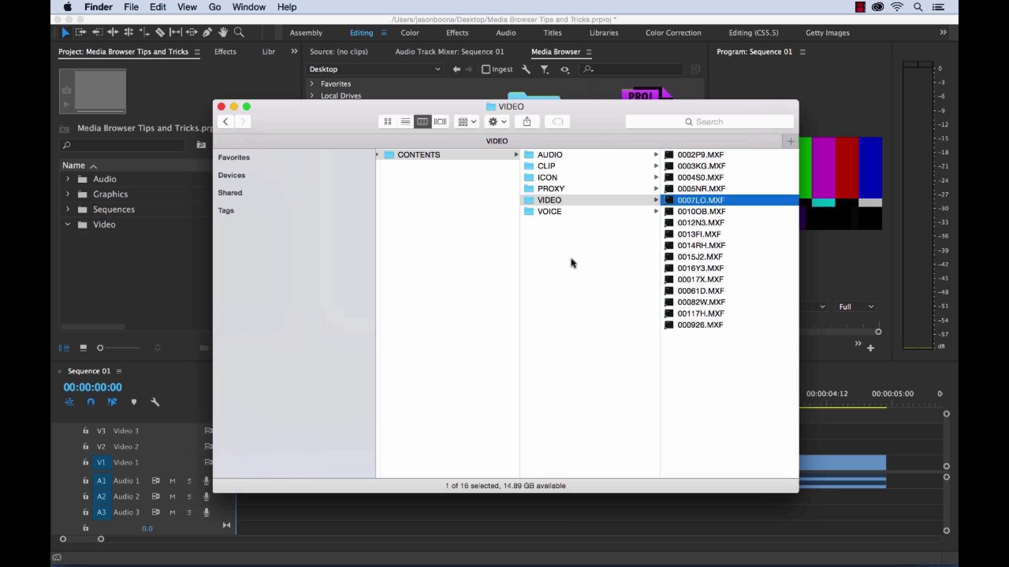
- Examine the Venice 2 card structure in Finder, going through CONTENTS to the VIDEO folder and selecting 0005NR.MXF
key(super+Up)
key(super+Up)
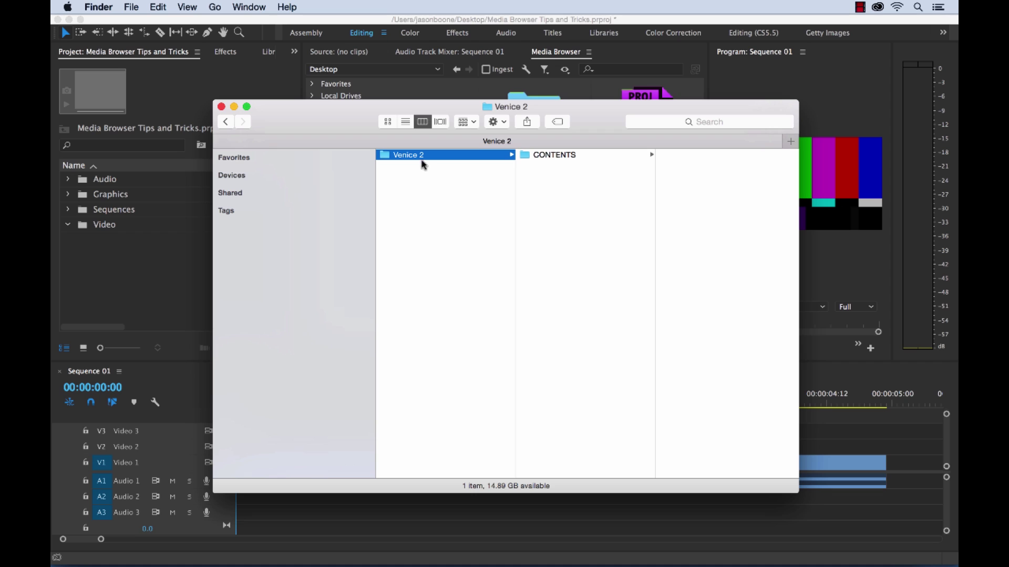
click(558, 154)
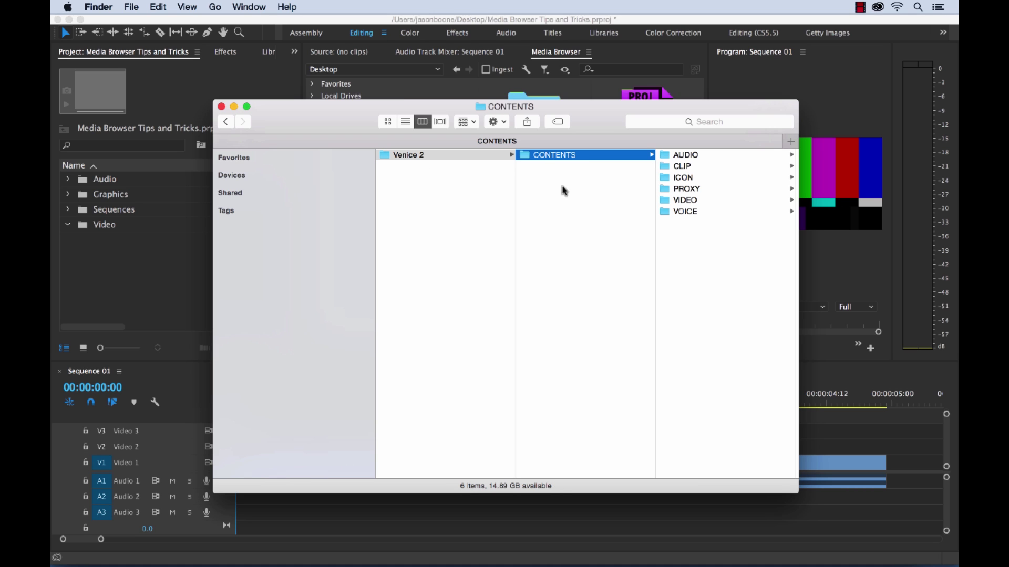
click(684, 204)
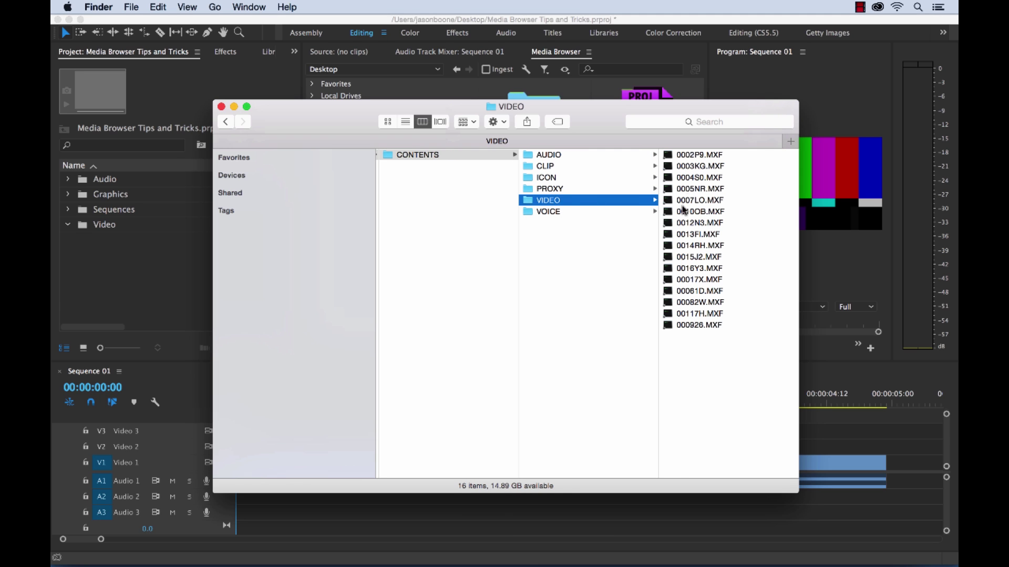
click(704, 190)
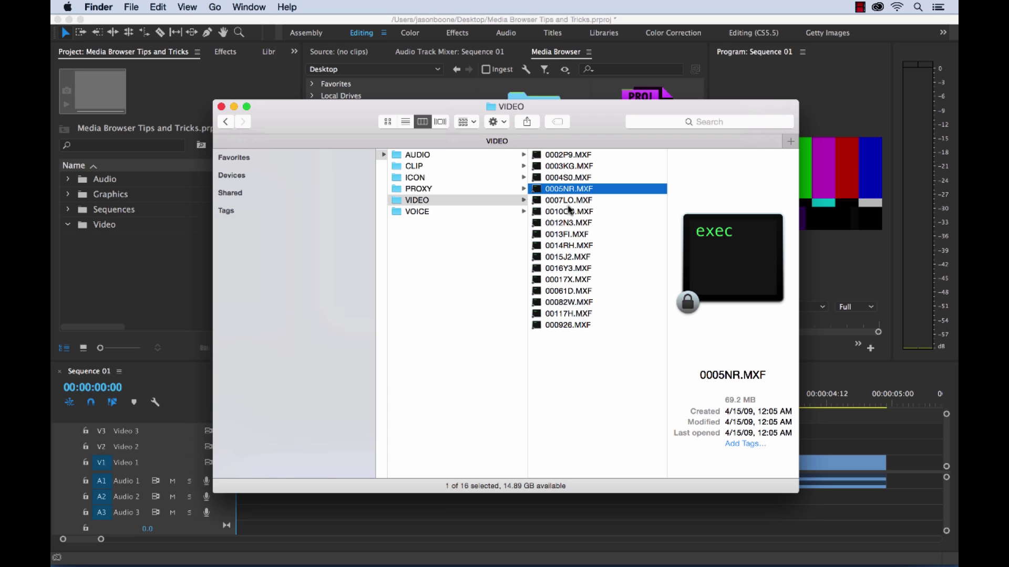
- Switch to Premiere Pro and import 0012N3.MXF from the VIDEO folder with the standard Import command
click(135, 279)
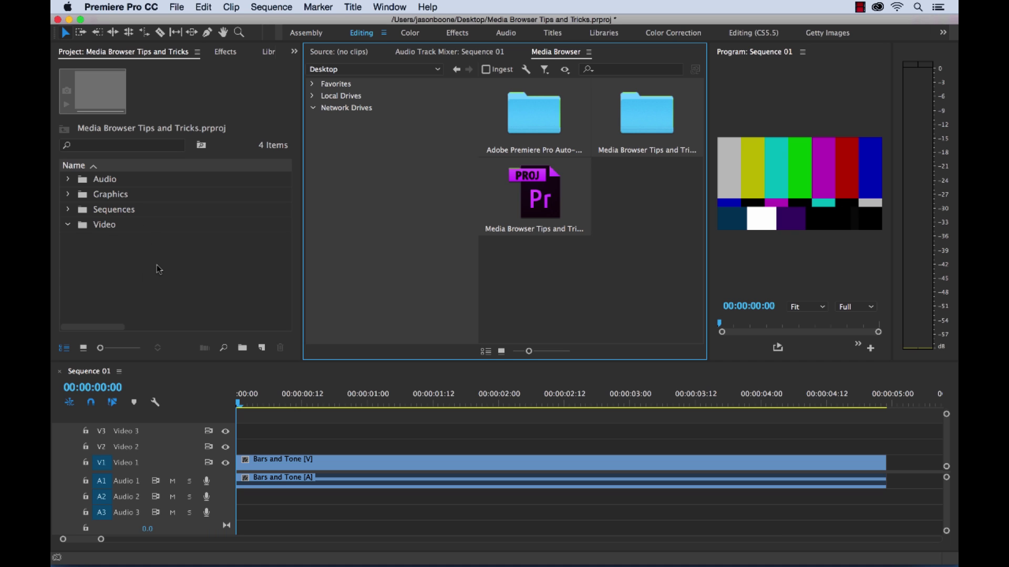
click(178, 8)
click(193, 275)
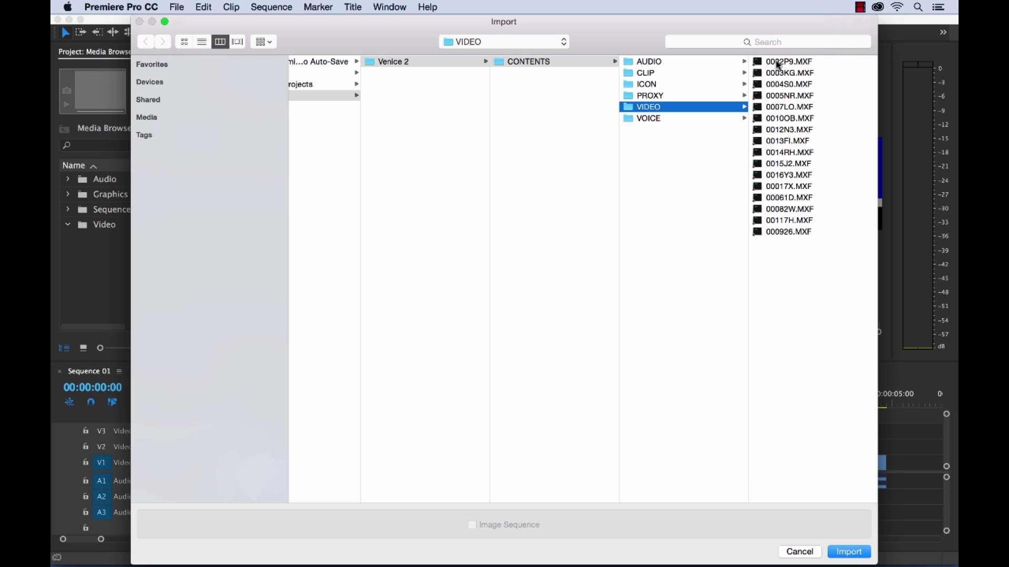
click(774, 84)
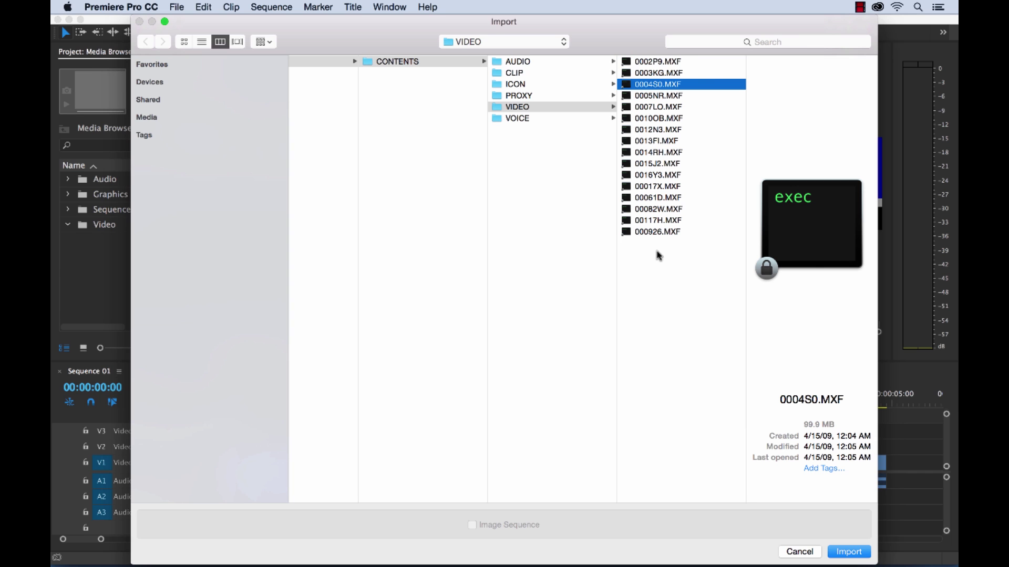
click(652, 130)
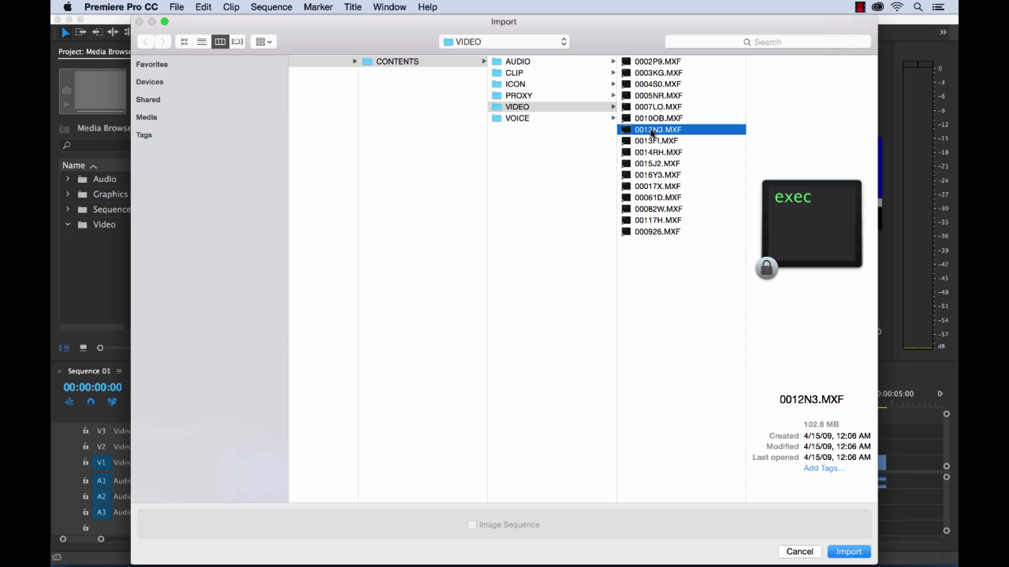
click(847, 552)
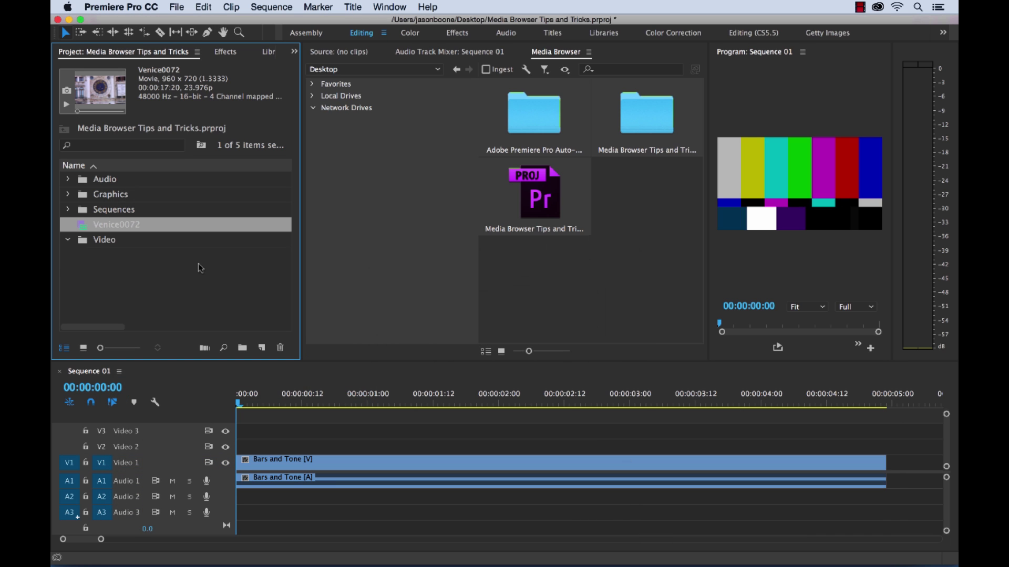
- Open the imported Venice0072 clip in the Source monitor and scrub through its footage
click(111, 225)
click(146, 263)
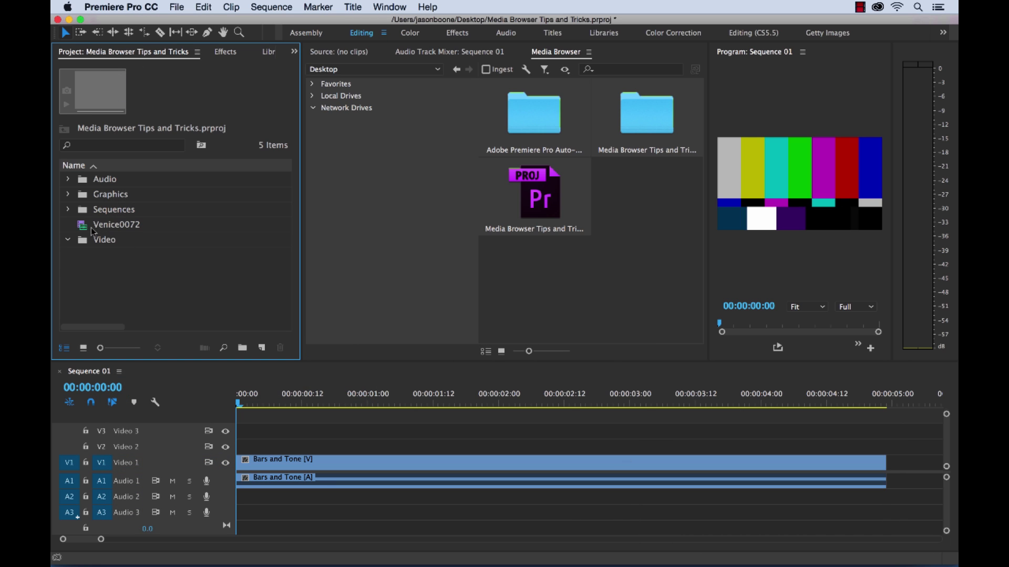
double_click(90, 229)
click(361, 325)
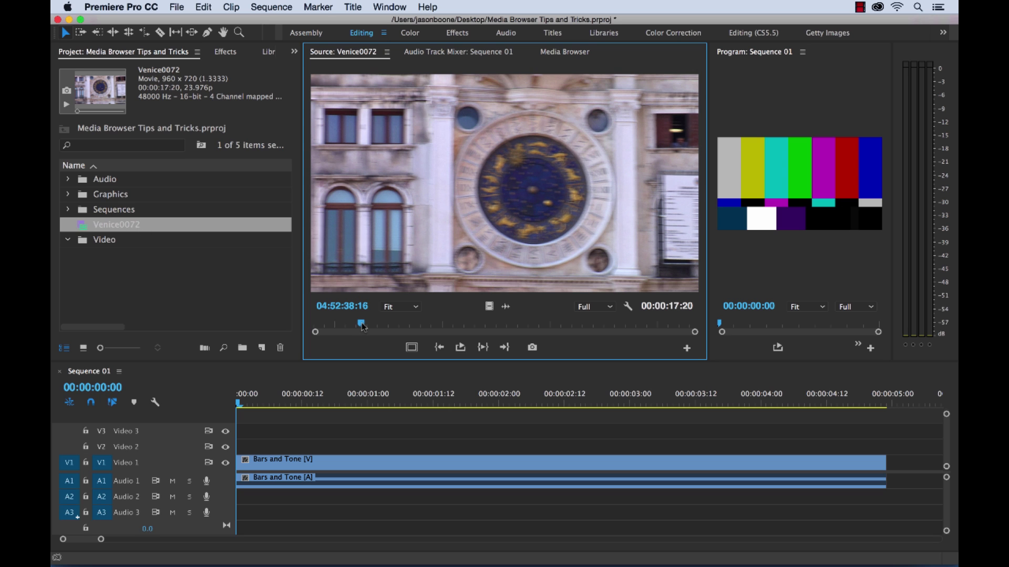
click(449, 324)
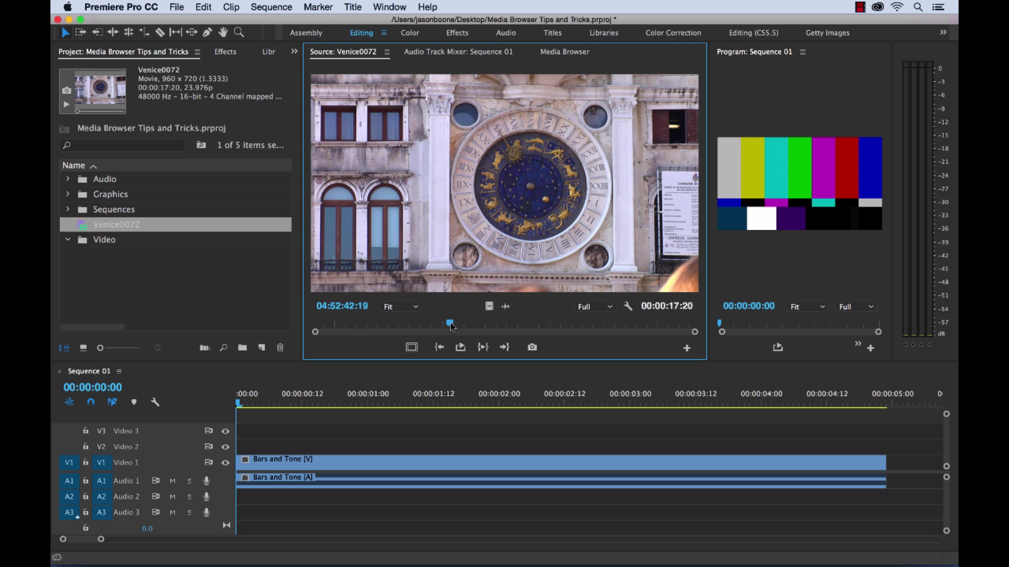
- Move the Venice0072 clip into the Video bin of the project
click(169, 273)
click(88, 229)
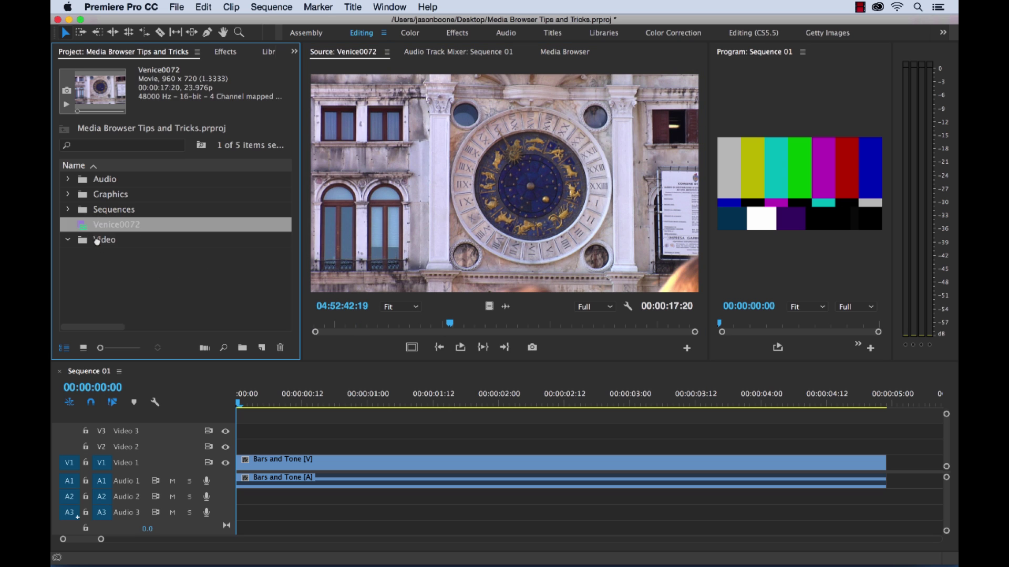
drag(97, 242, 97, 240)
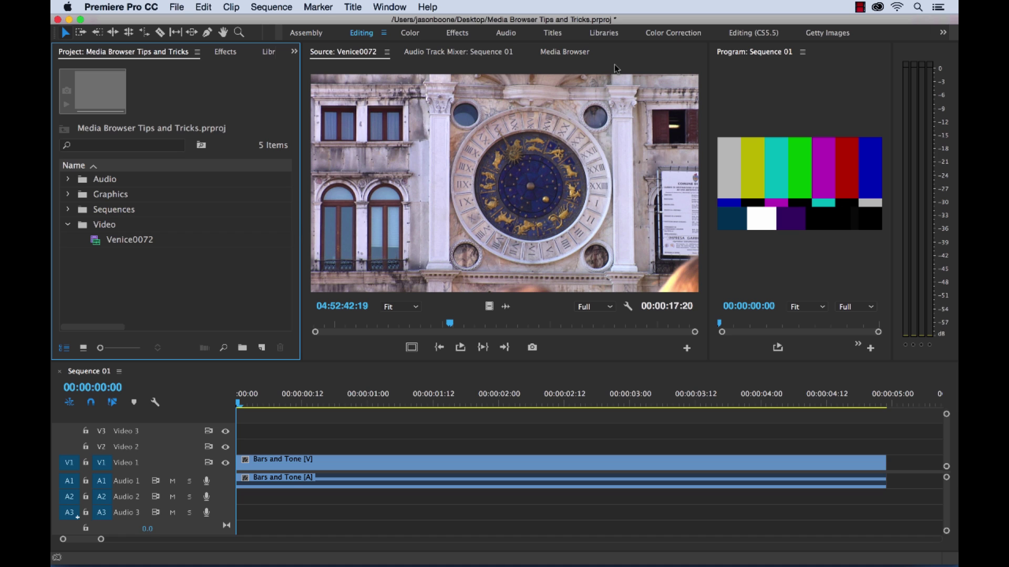
- Bring up the Media Browser in place of the Source monitor
click(562, 52)
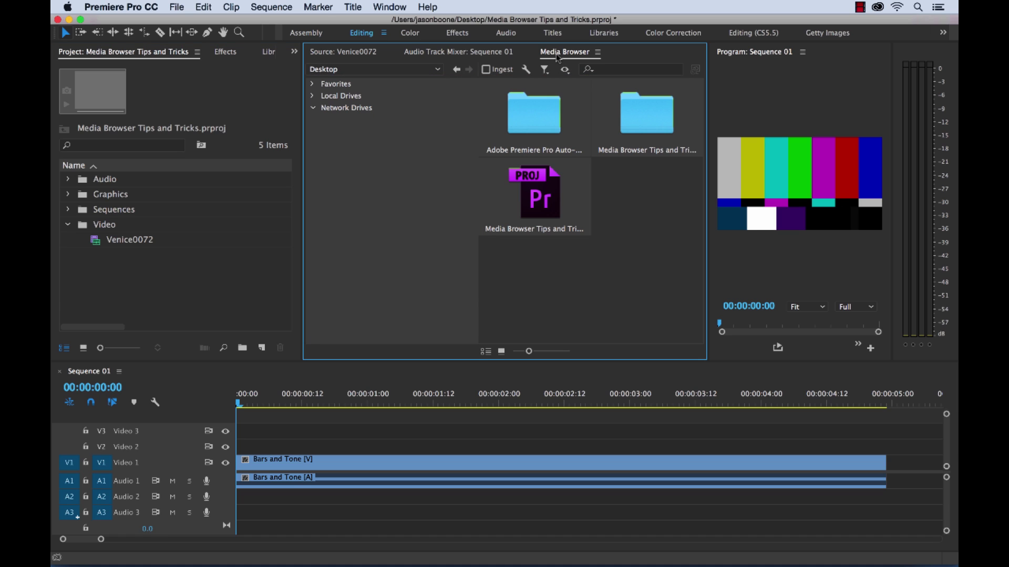
click(388, 6)
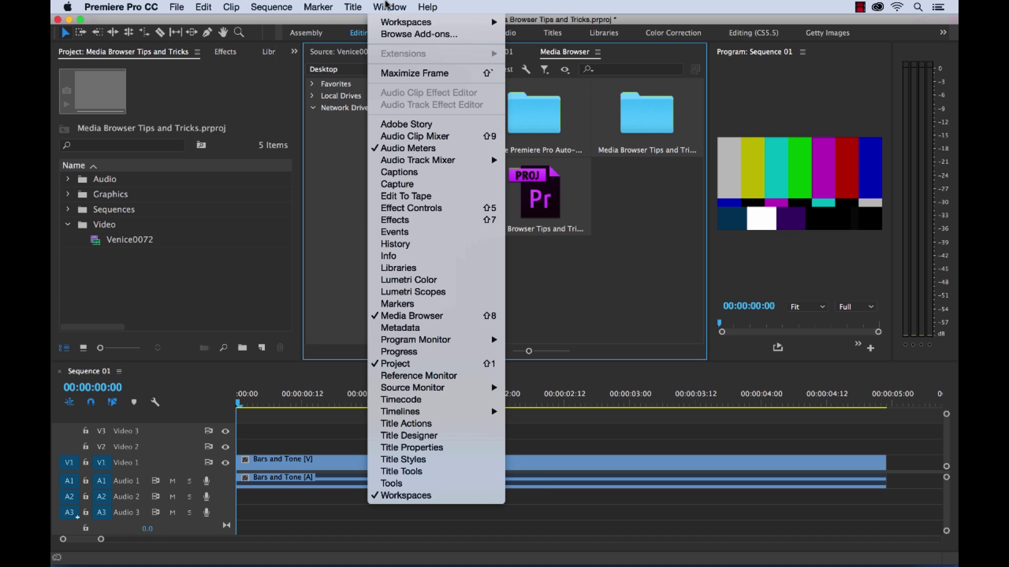
mouse_move(391, 26)
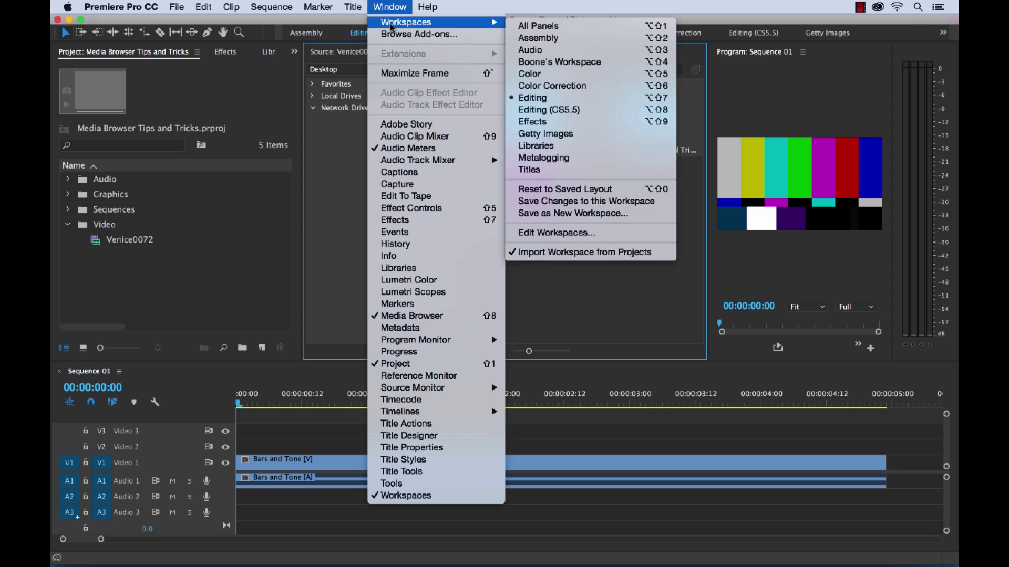
click(411, 317)
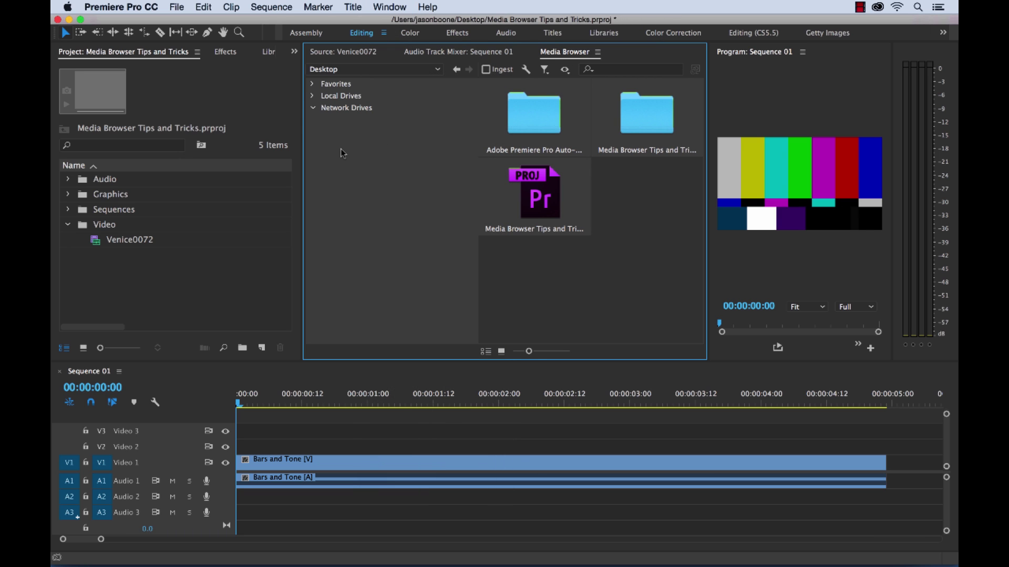
- Browse the Desktop favorite to the Venice 2 folder inside Video, look through its clips and check the available directory viewers
click(313, 84)
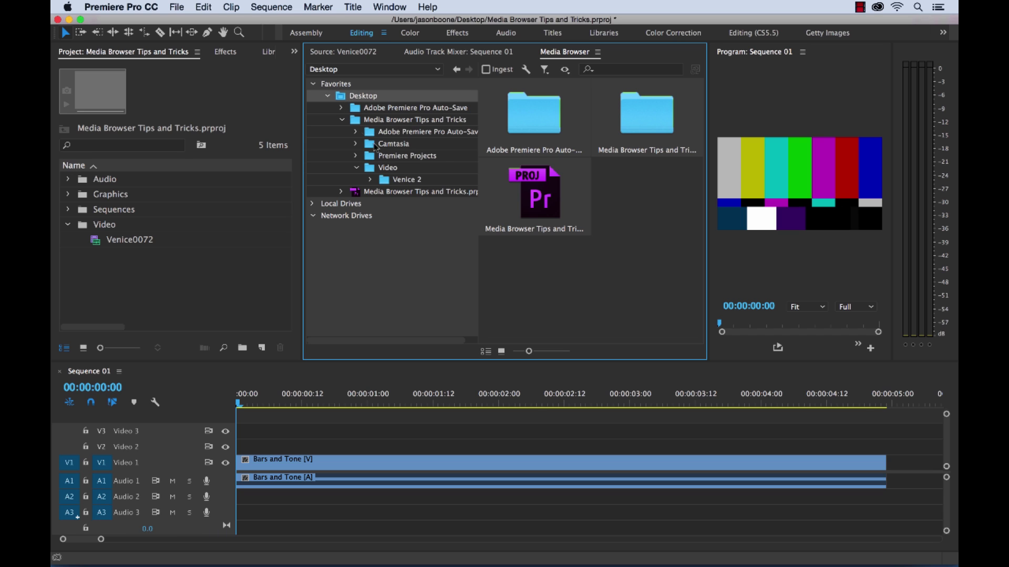
click(374, 169)
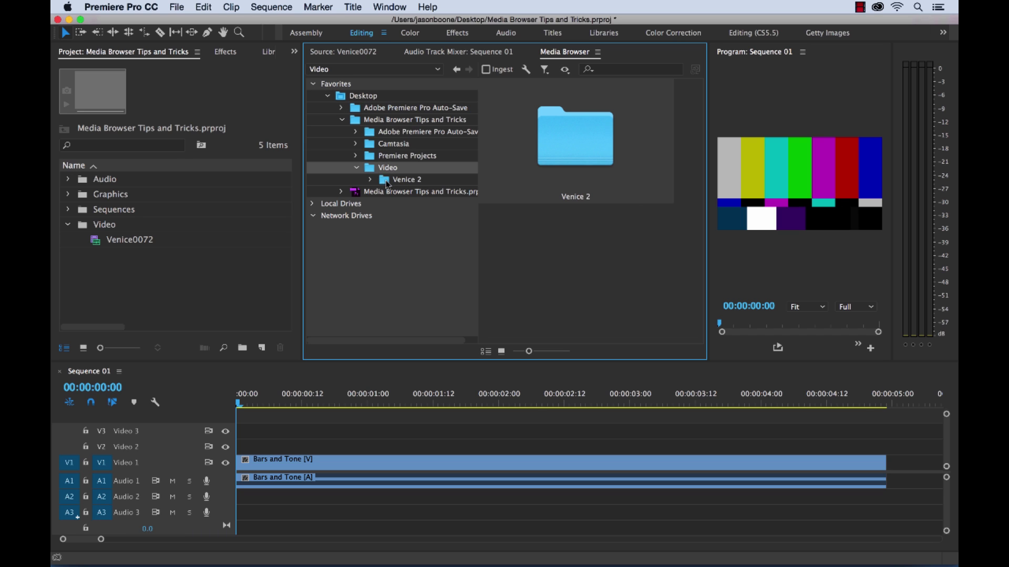
double_click(570, 149)
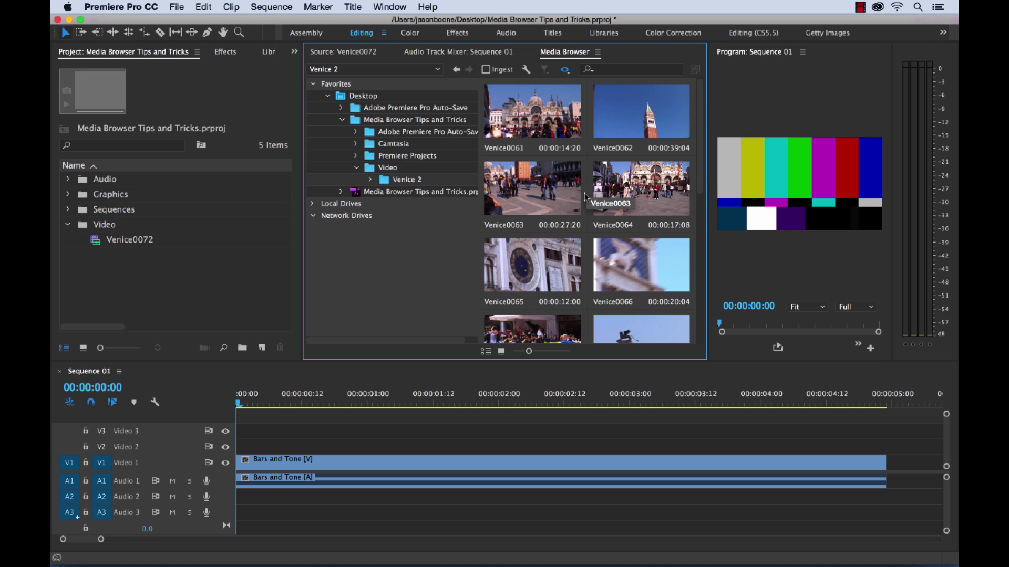
scroll(584, 194, down, 5)
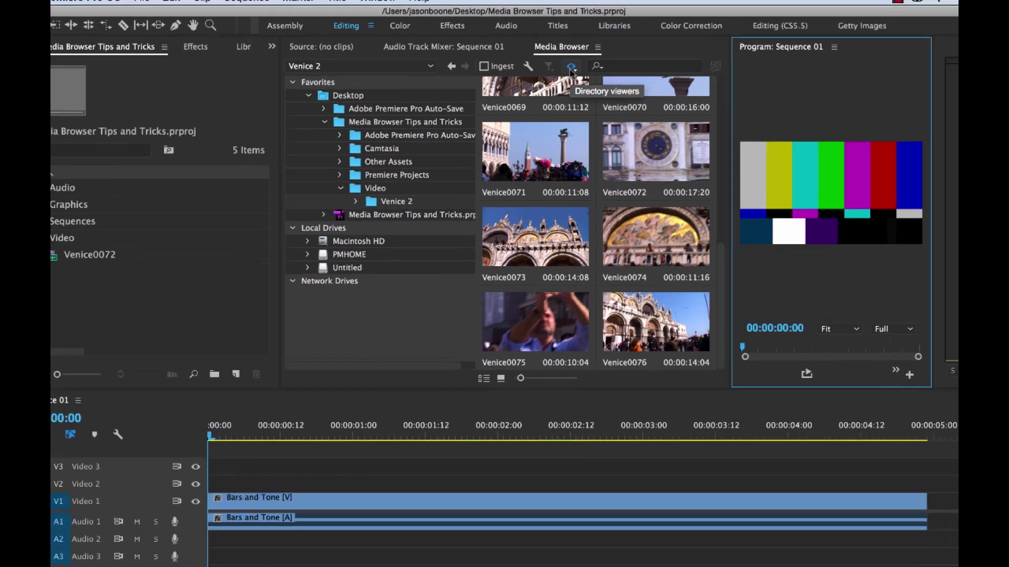
click(565, 70)
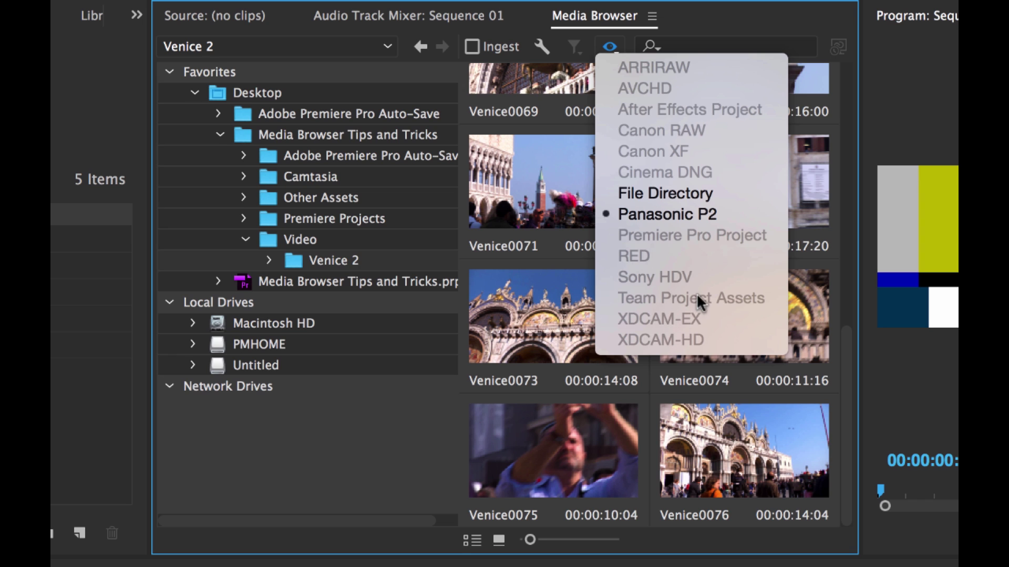
click(606, 37)
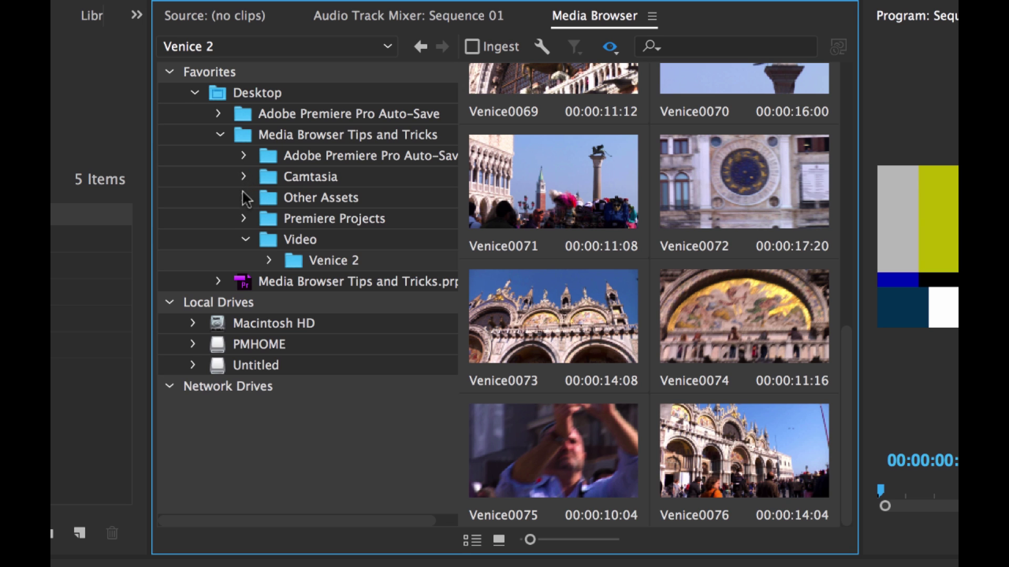
- Display the Other Assets folder filtered to MPEG Movie files, and restore the filter to All Supported Files
click(269, 196)
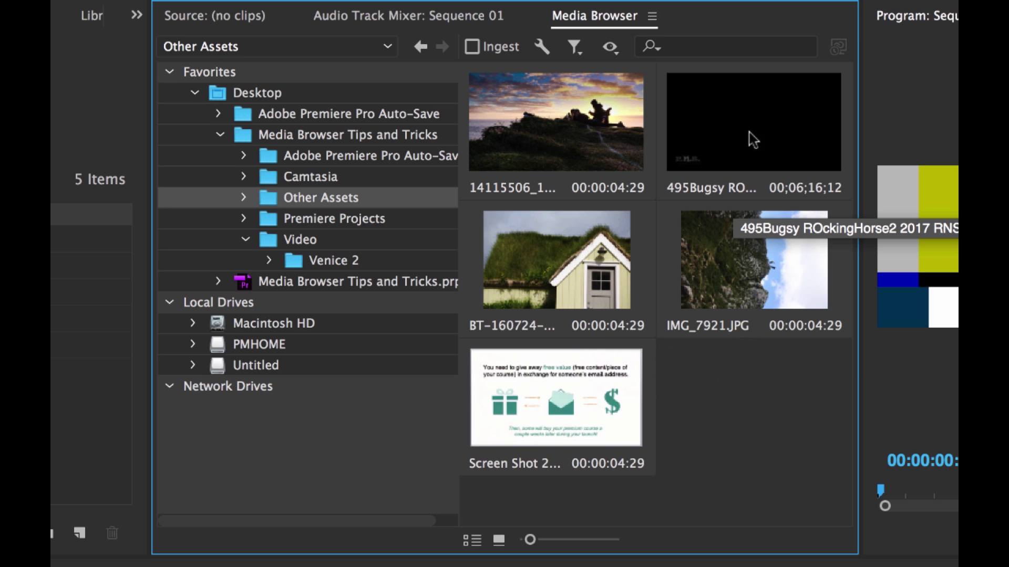
click(575, 47)
scroll(642, 472, down, 5)
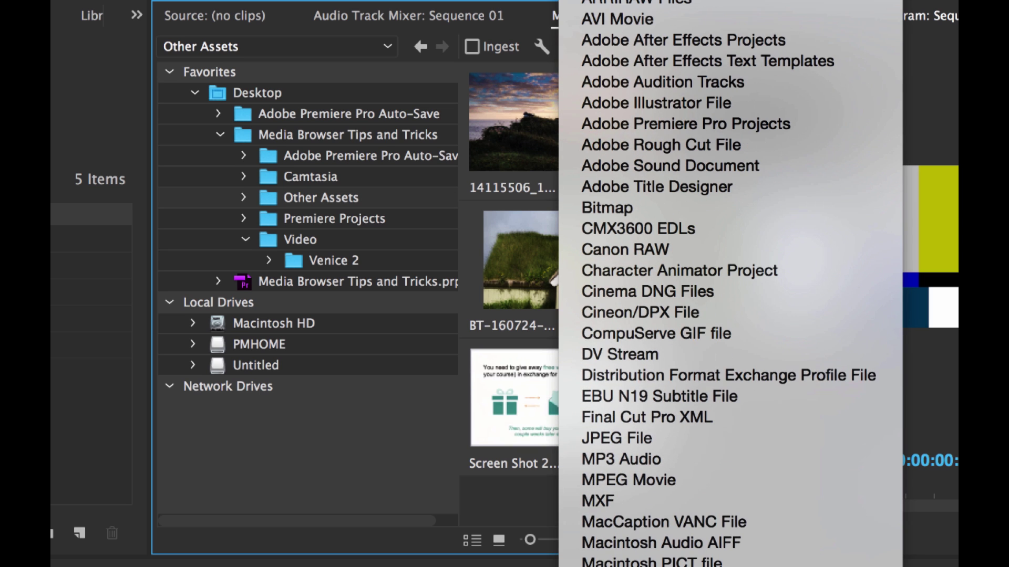
click(642, 480)
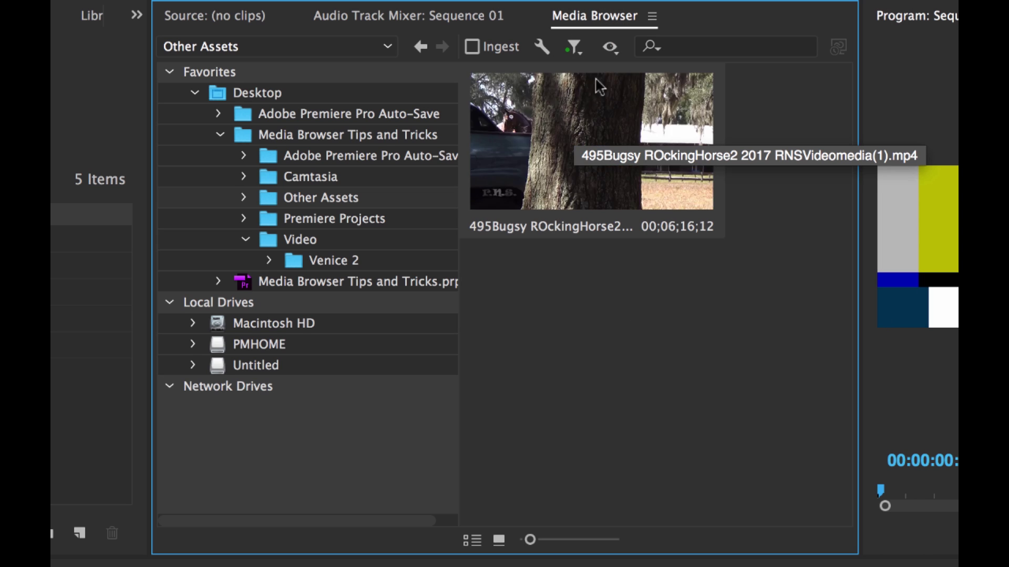
click(574, 46)
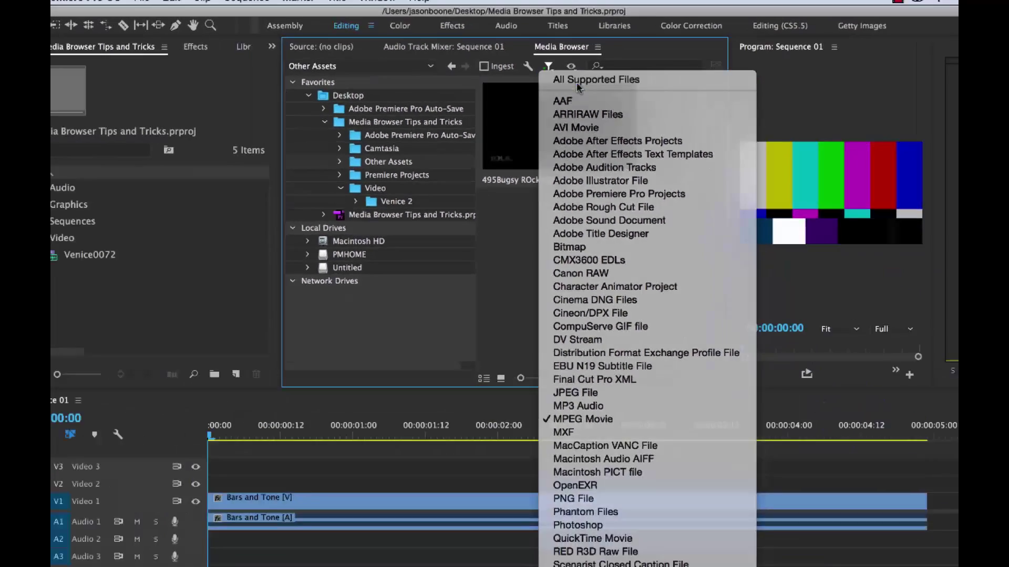
click(606, 69)
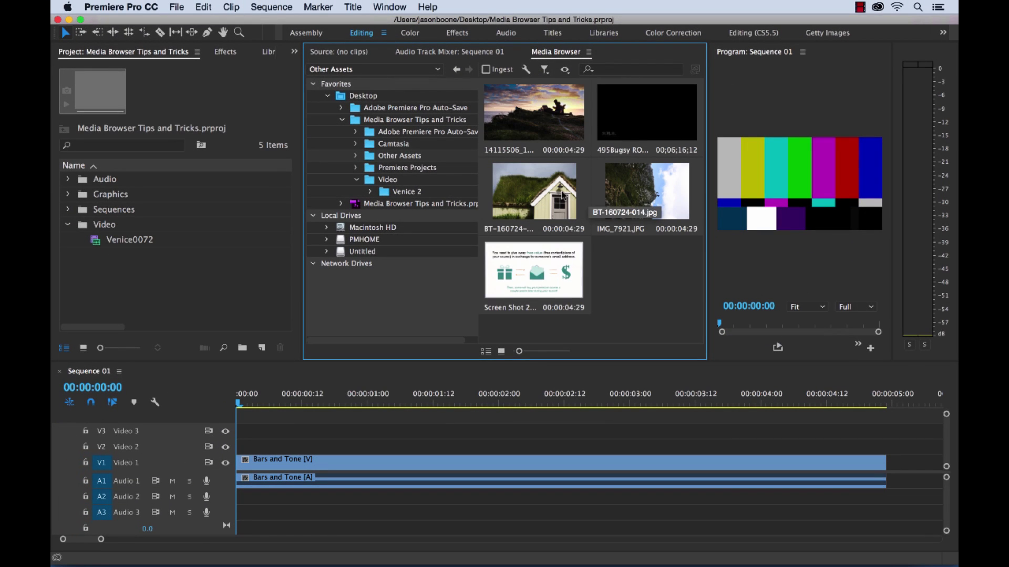
- Import the image BT-160724-014.jpg from Other Assets into the project's root level
click(539, 192)
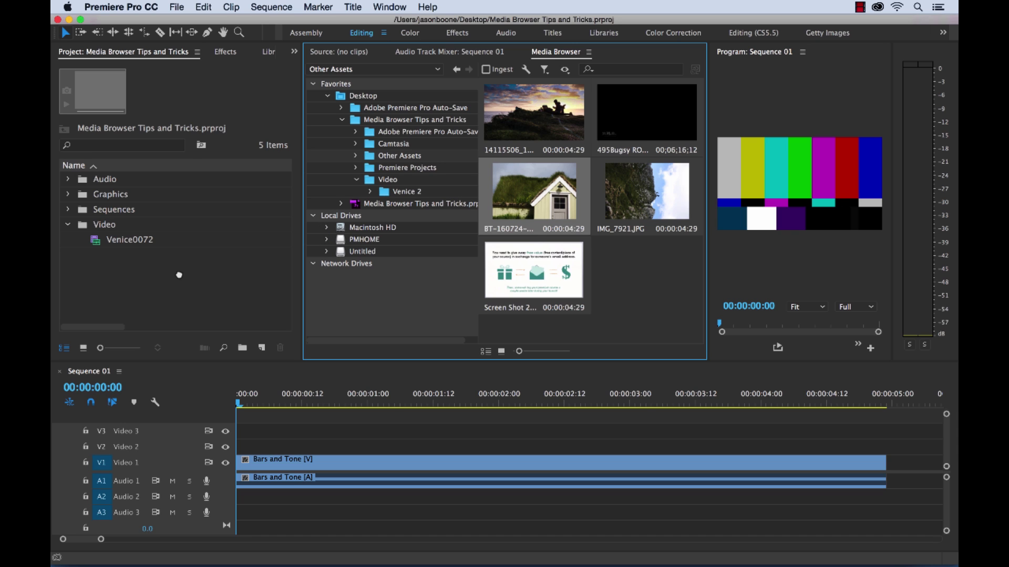
drag(103, 255, 93, 281)
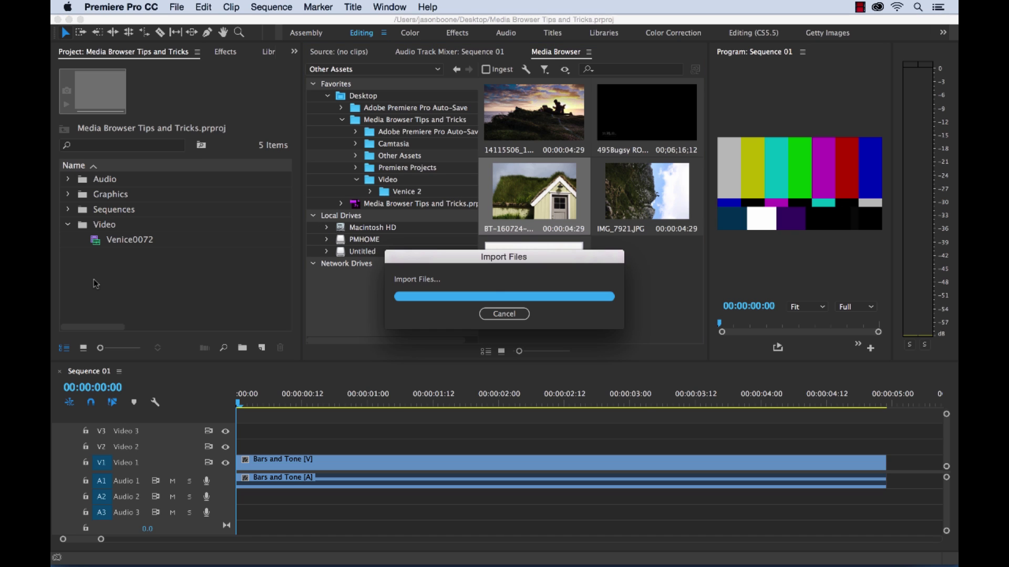
click(136, 196)
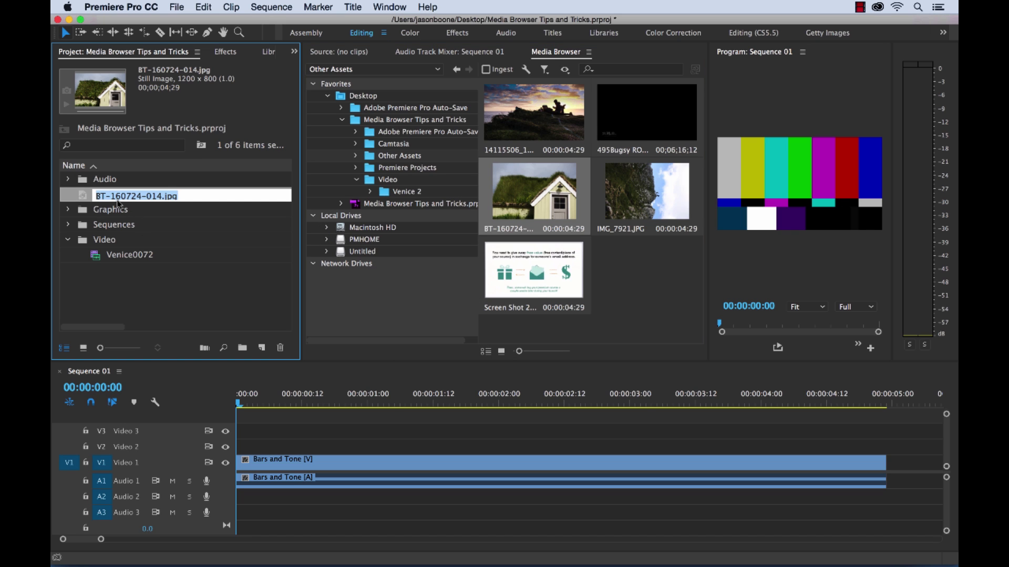
click(82, 197)
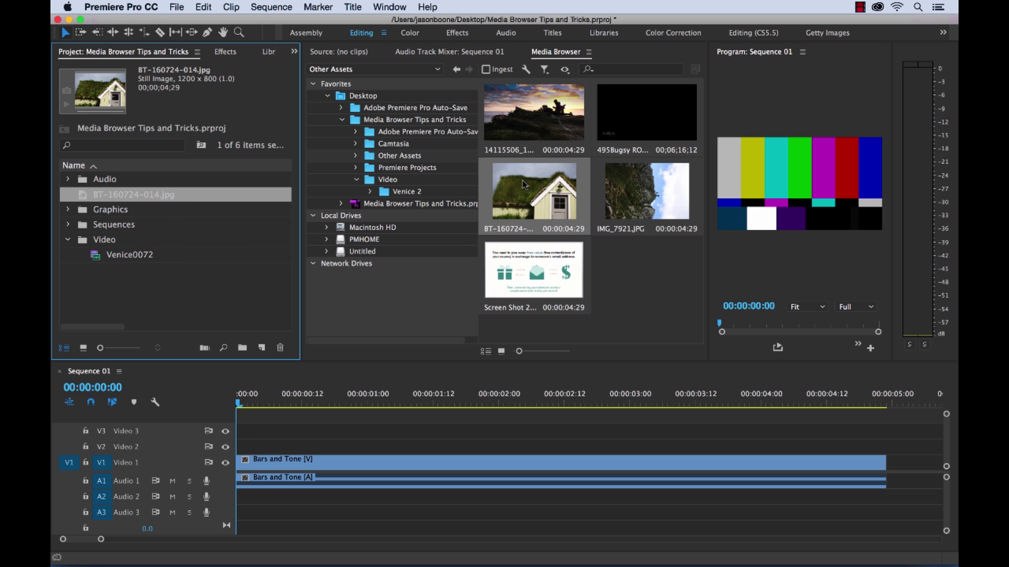
- Import the Venice0062 clip from the Venice 2 folder directly into the project's Video bin
click(389, 192)
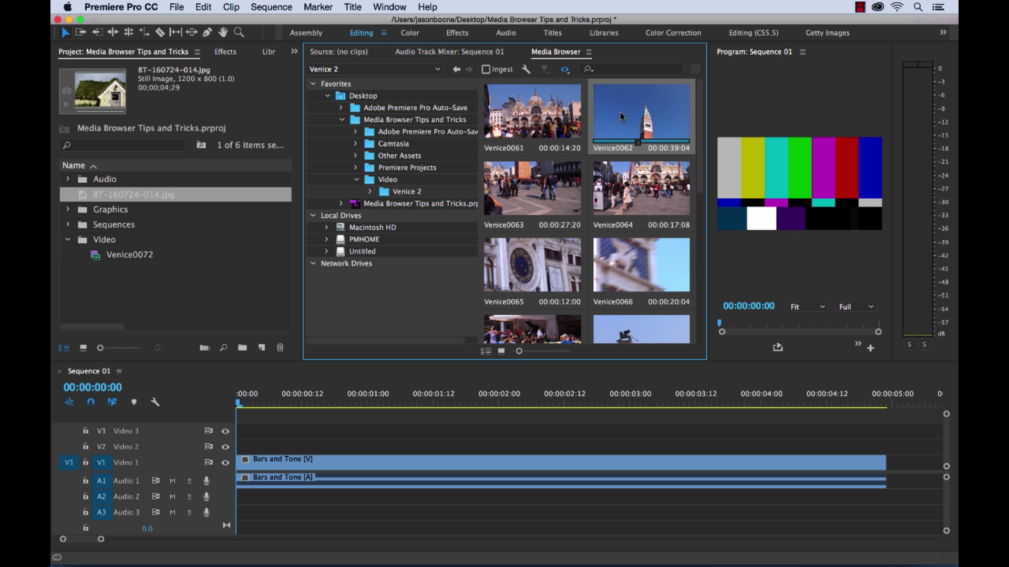
drag(118, 247, 109, 243)
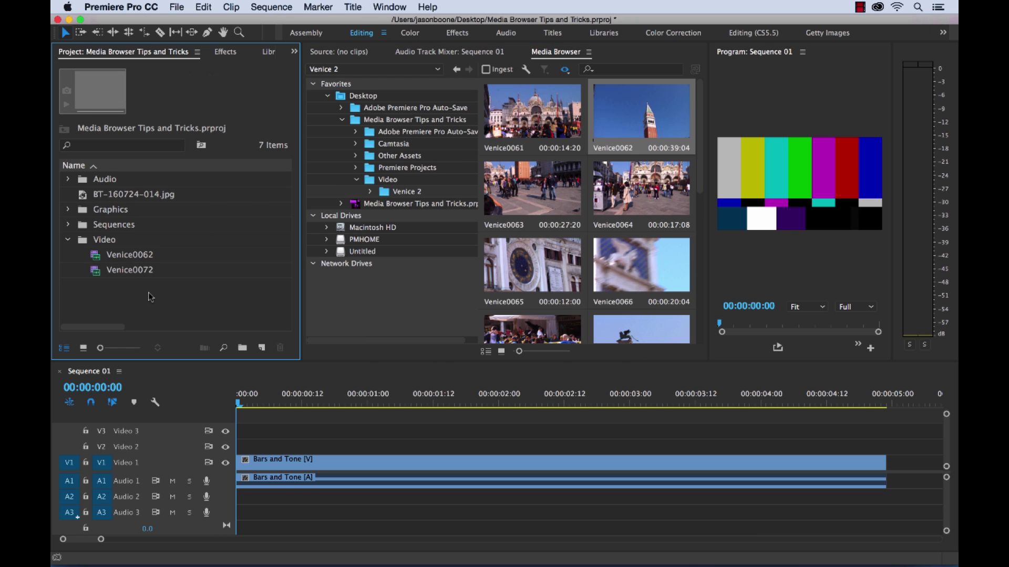
- Browse the Premiere Projects folder to the project file inside it and open that project's Graphics bin
mouse_move(136, 262)
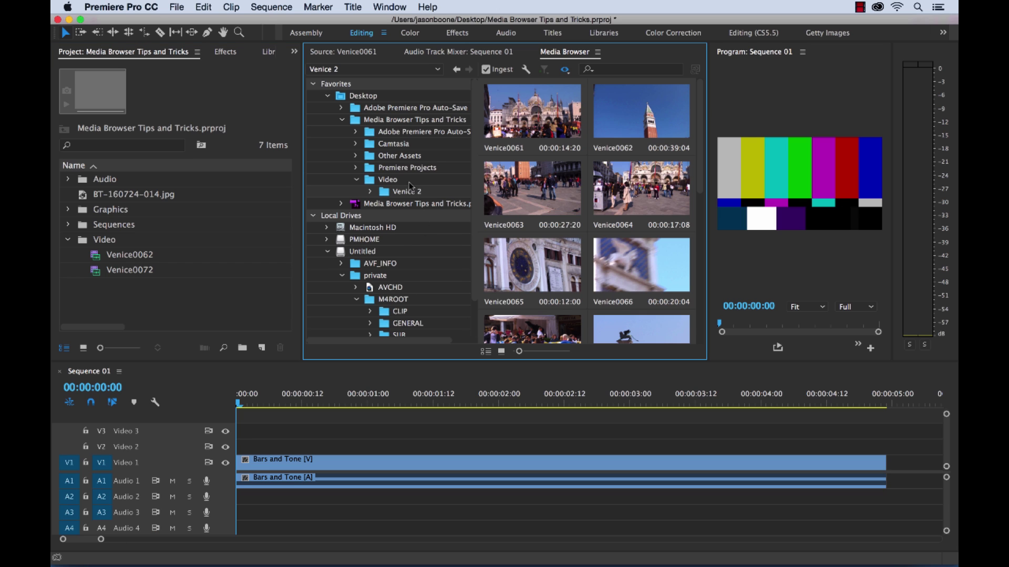
click(371, 169)
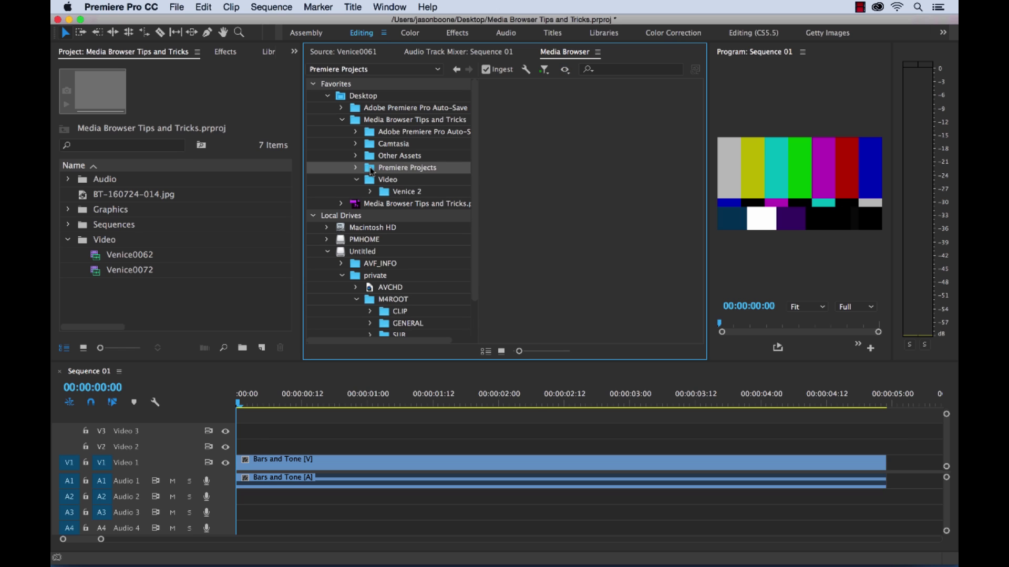
click(356, 168)
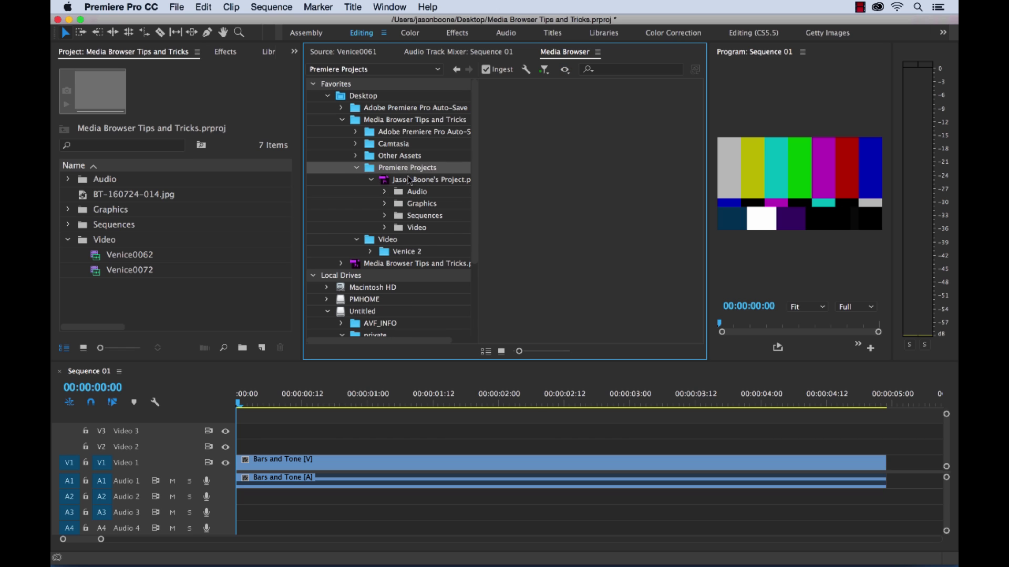
click(410, 180)
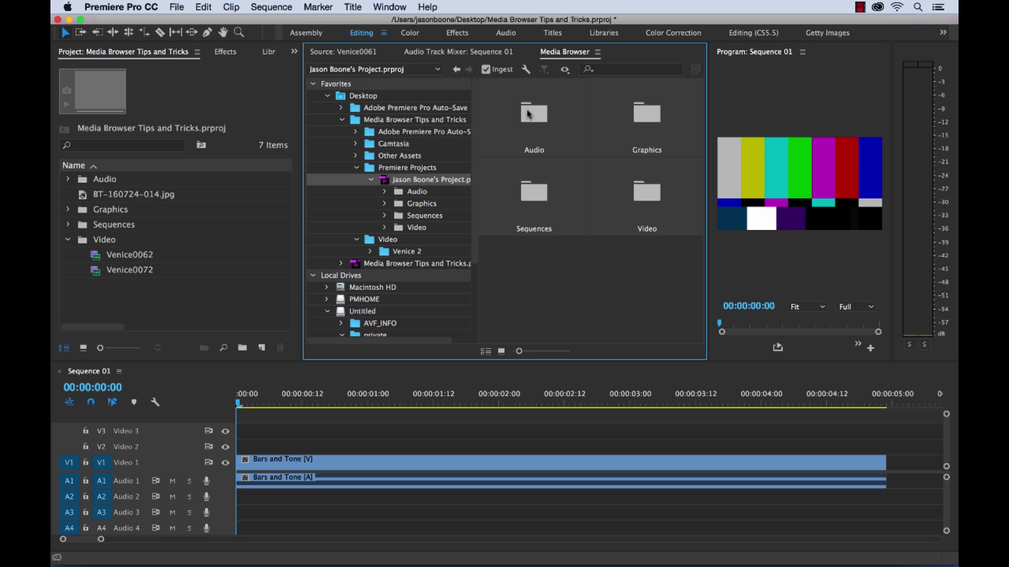
double_click(650, 116)
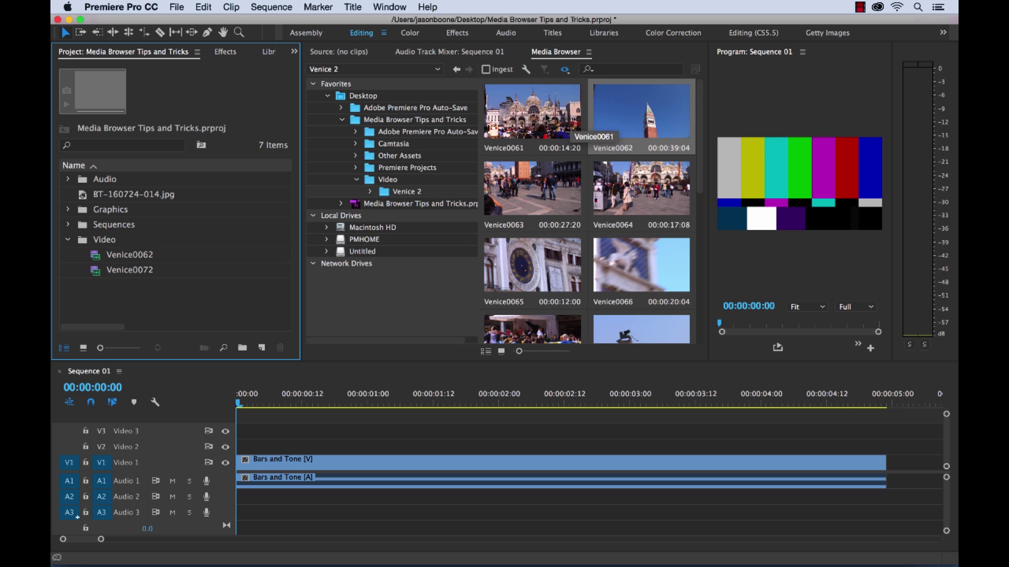
- Mark a 00:00:02:10 range of Venice0061 with the out point at 04:49:06:14, and place it on Video 1 after Bars and Tone
click(534, 111)
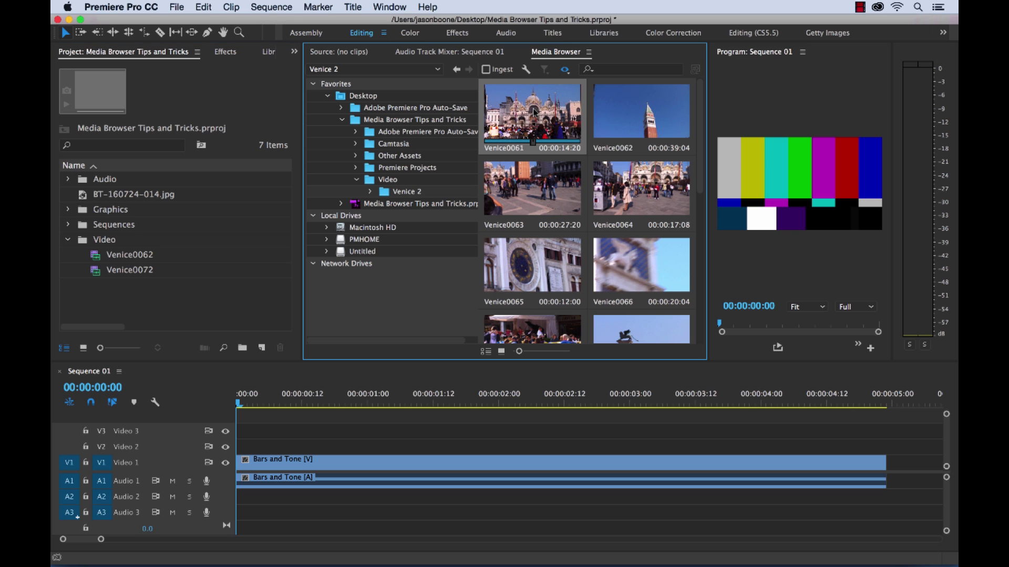
double_click(535, 112)
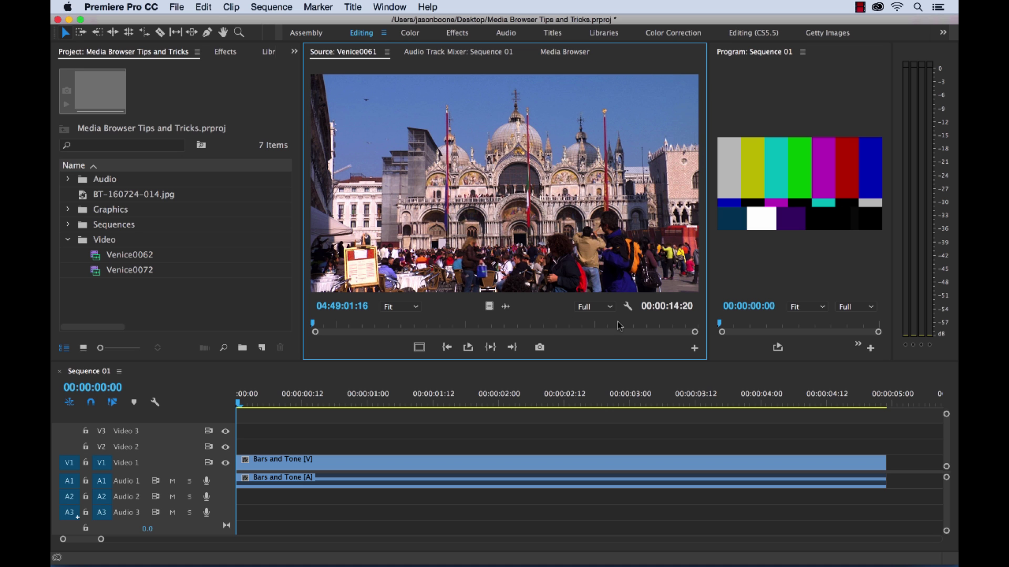
click(364, 324)
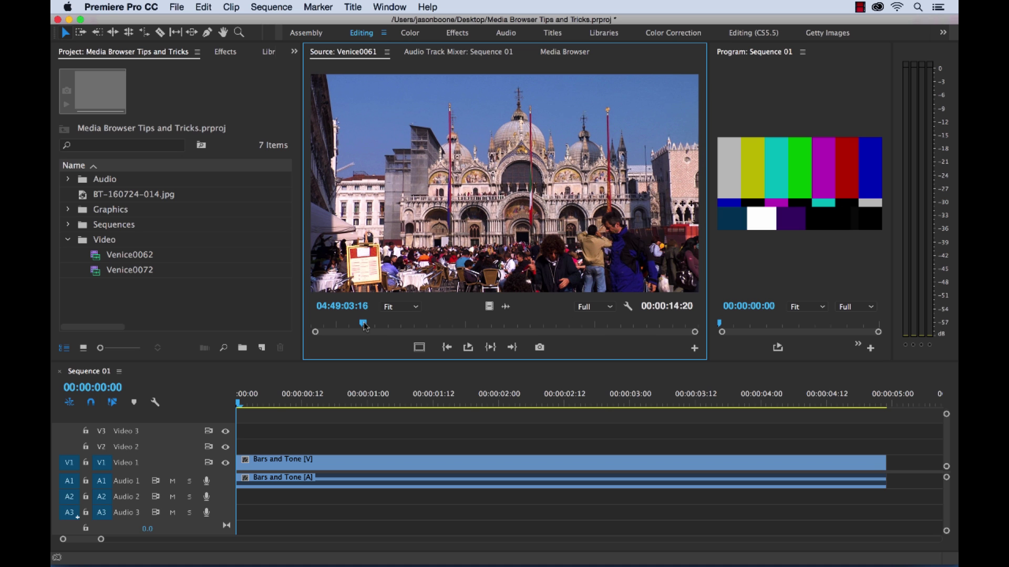
key(space)
key(i)
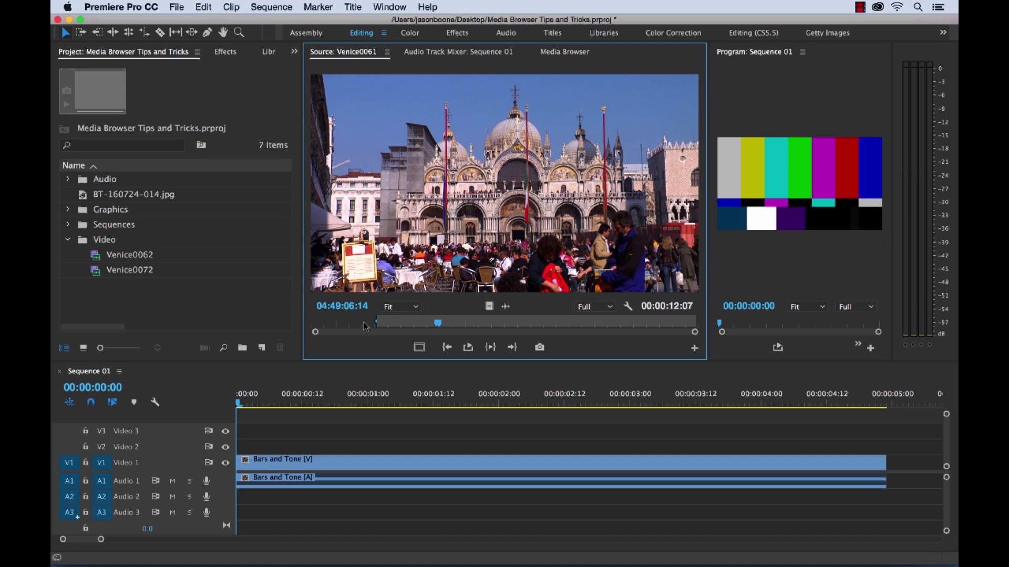
key(o)
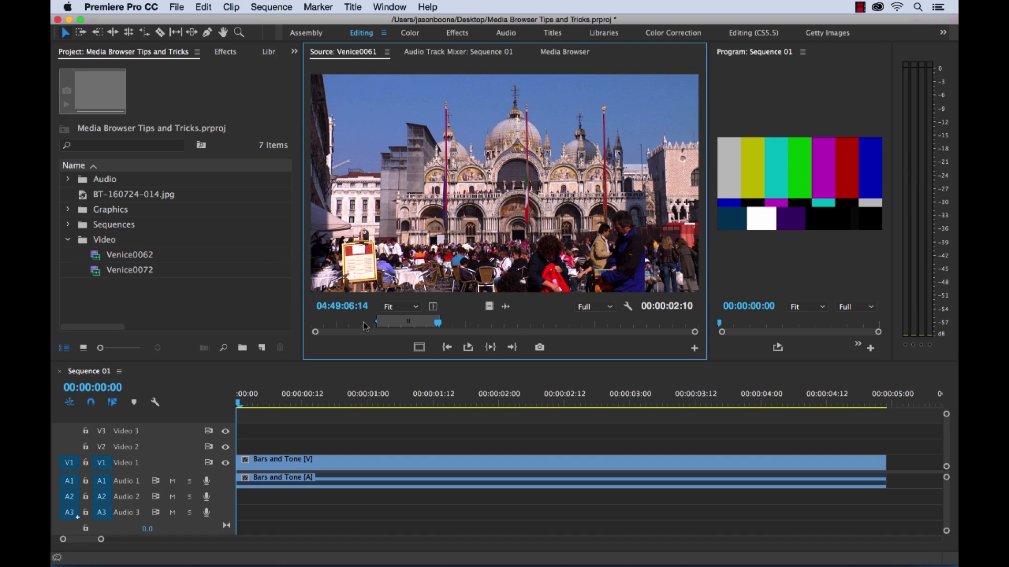
drag(564, 265, 608, 465)
key(minus)
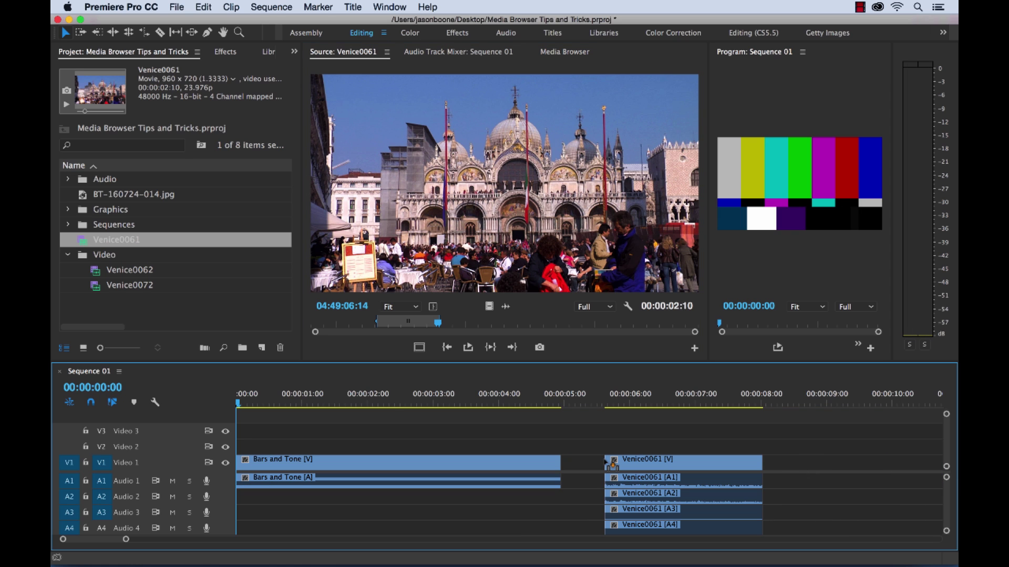
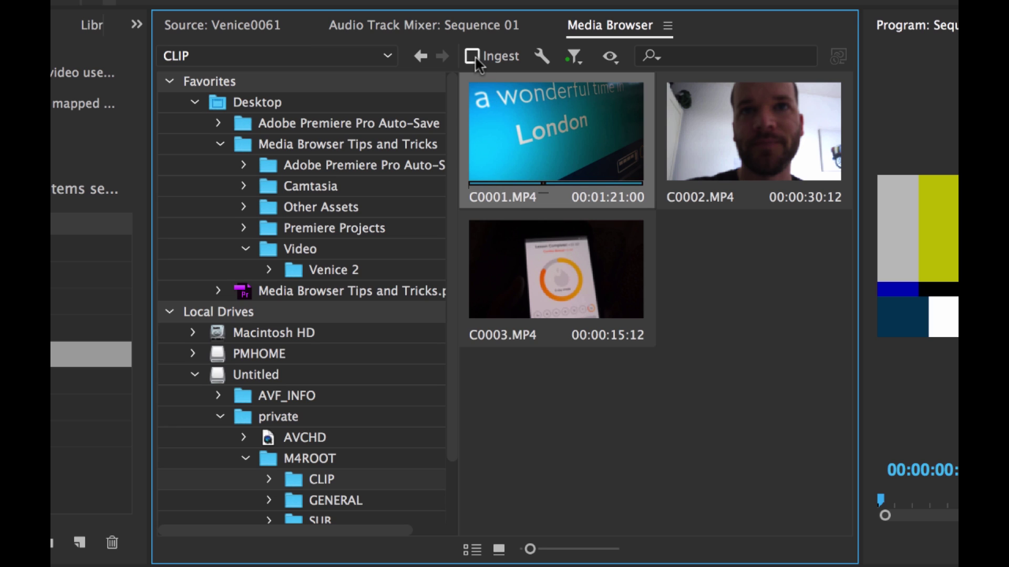
- Enable ingest using Copy, the Copy With MD5 Verification preset and Same as Project as the primary destination
click(472, 57)
click(542, 56)
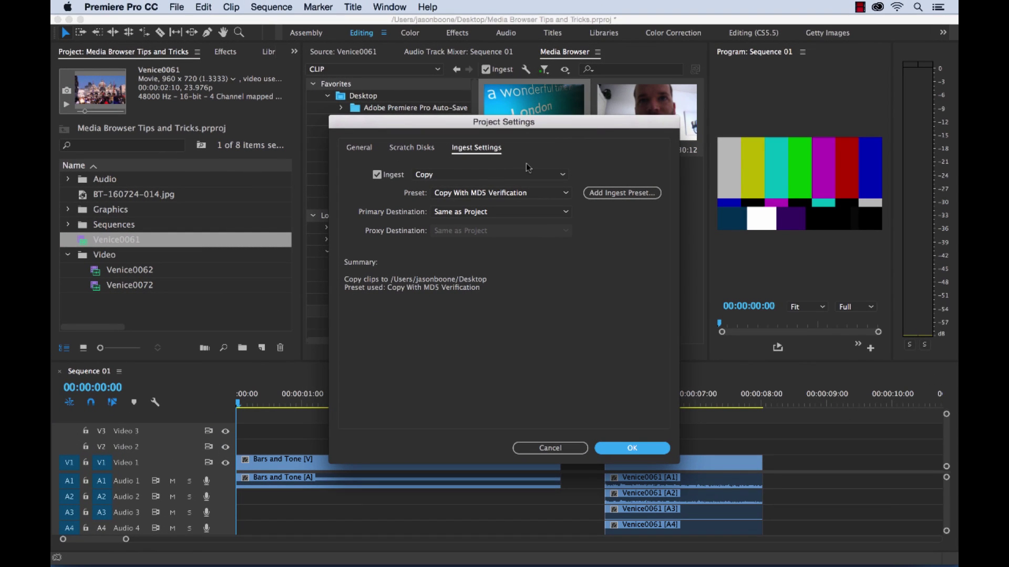
click(495, 175)
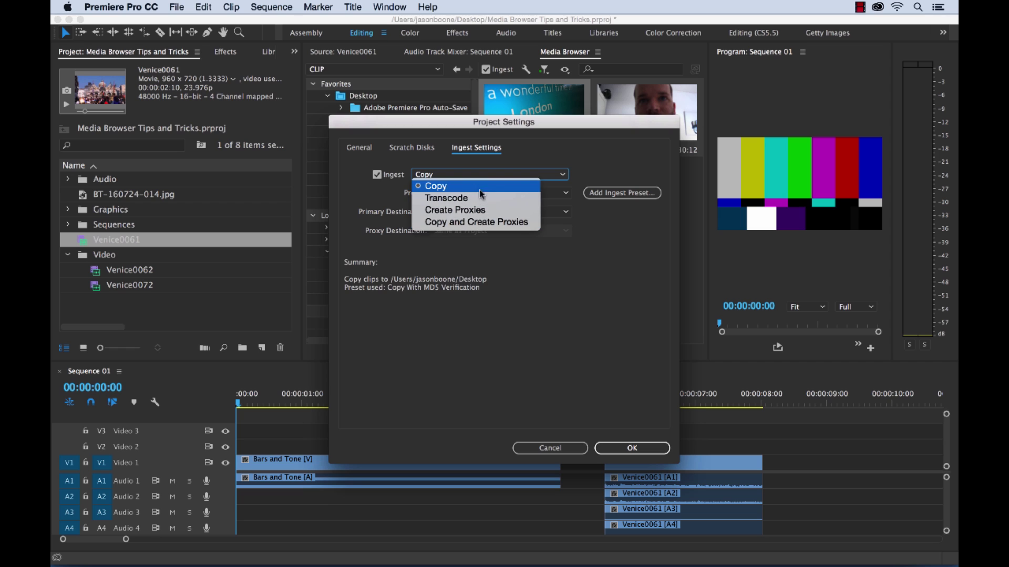
click(597, 159)
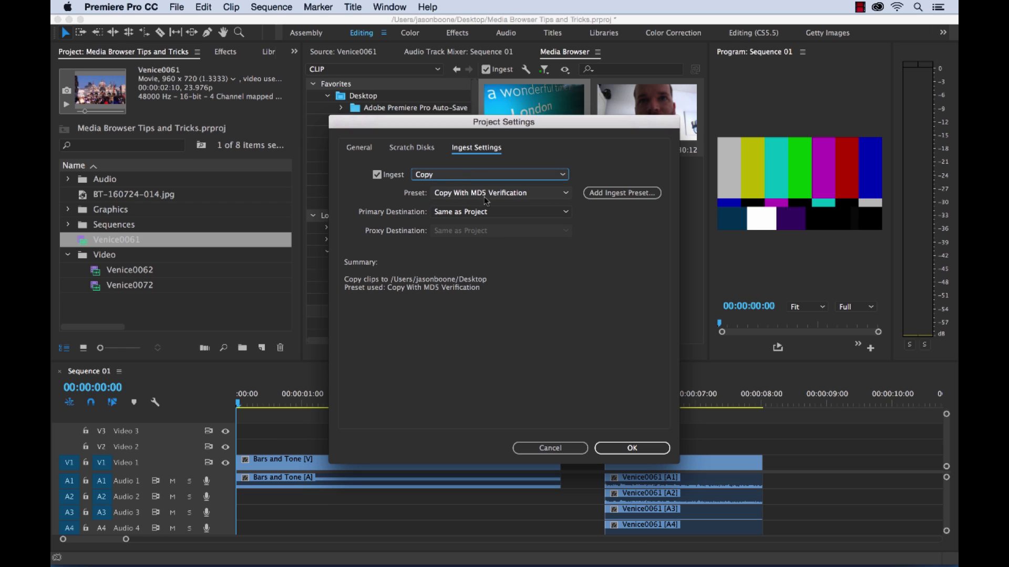
click(553, 194)
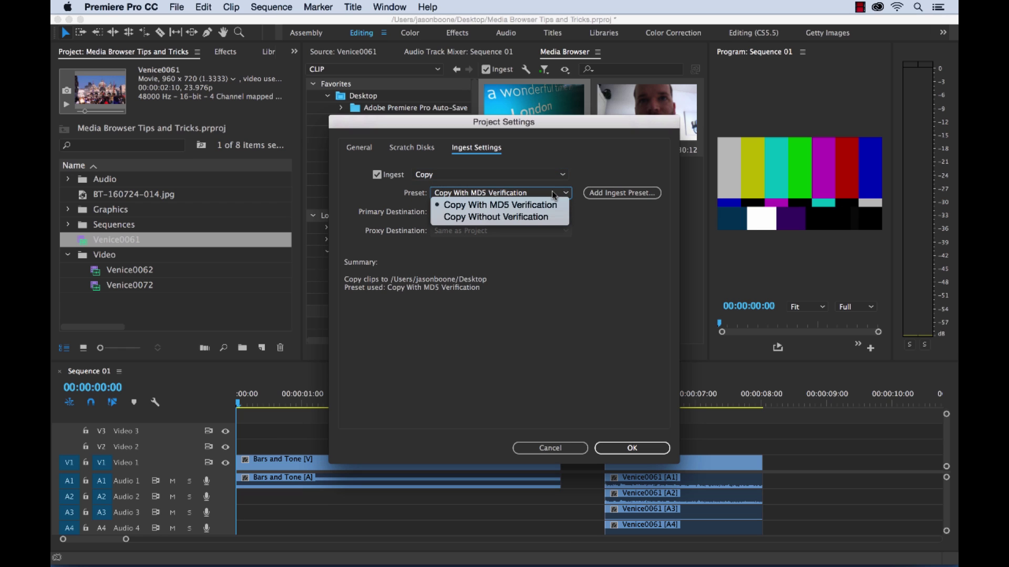
click(613, 222)
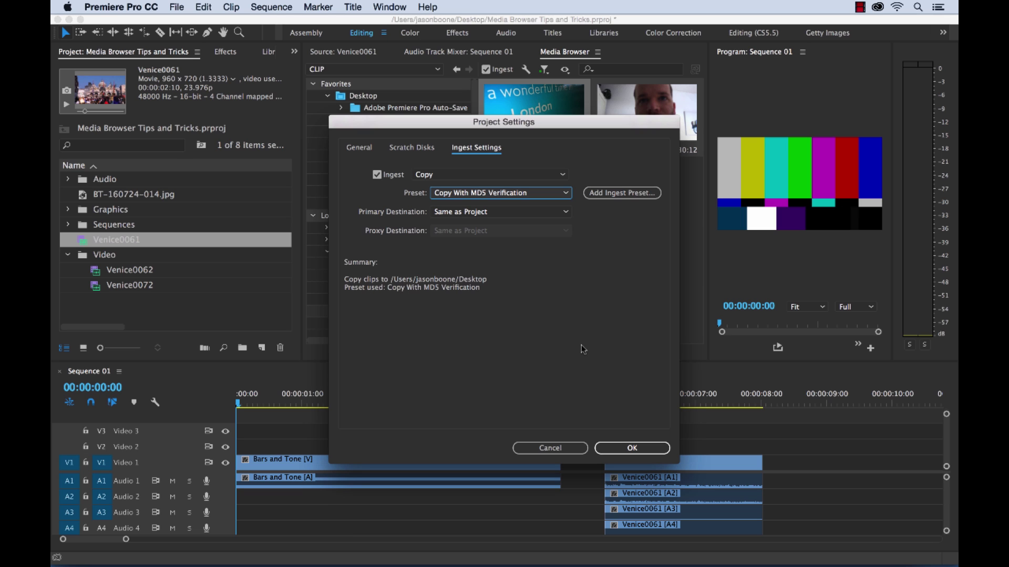
click(623, 448)
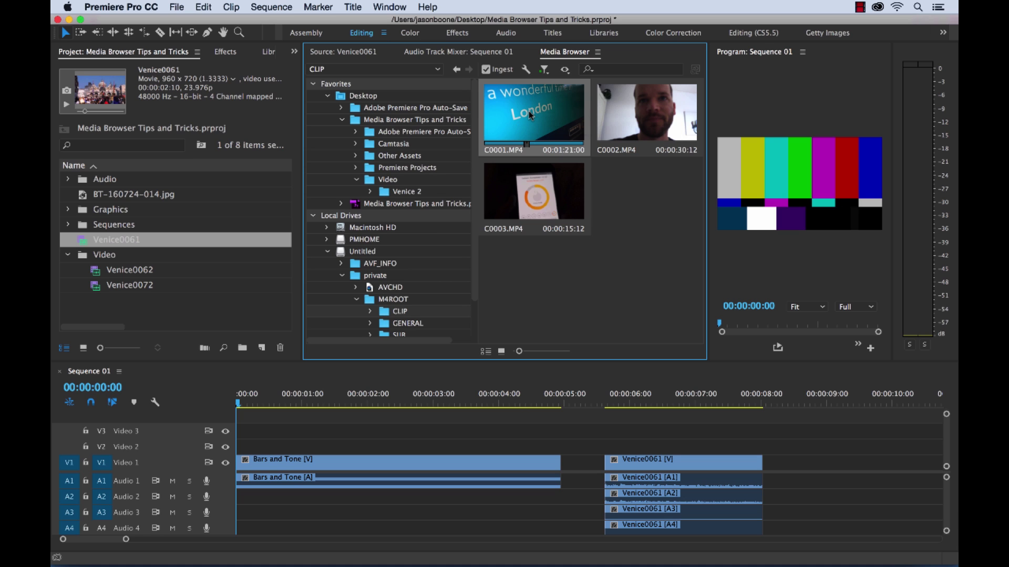
- Import C0001.MP4 from the CLIP folder of the Untitled drive into the project's root level
drag(531, 115, 193, 290)
drag(136, 308, 136, 308)
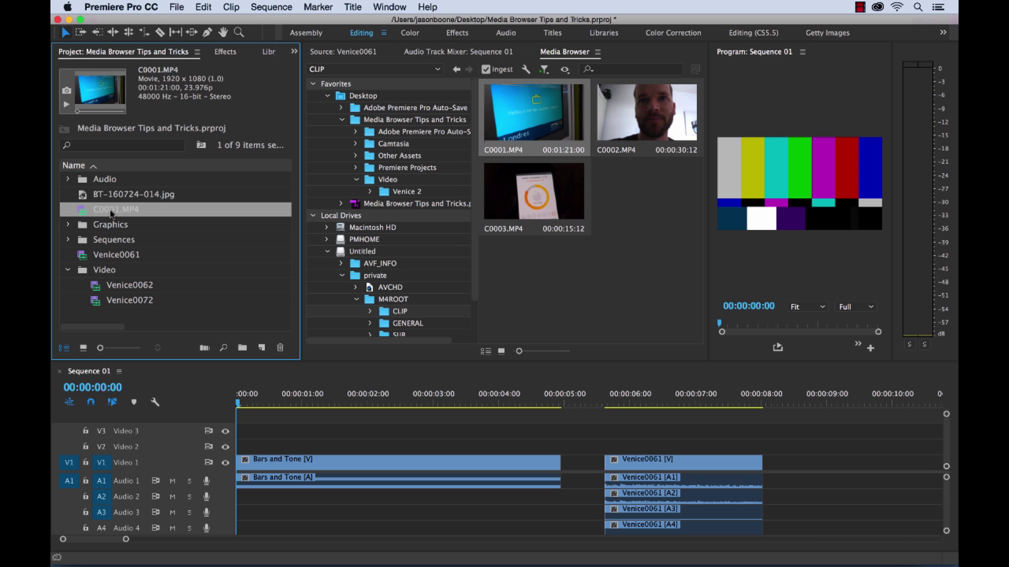
click(235, 263)
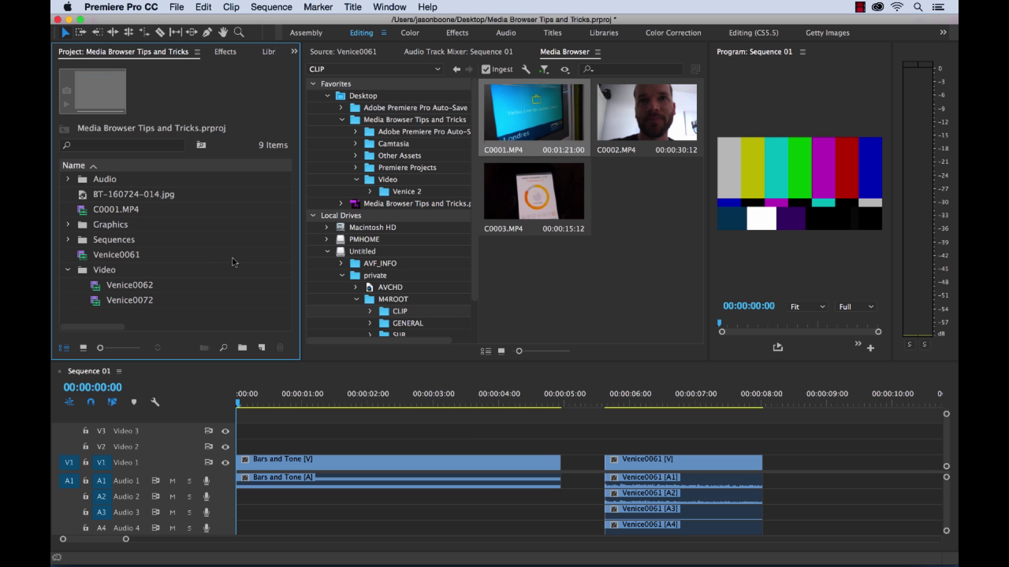
- Reveal the imported C0001.MP4 in Finder, check where the copied file is stored, and return to Premiere Pro
click(85, 211)
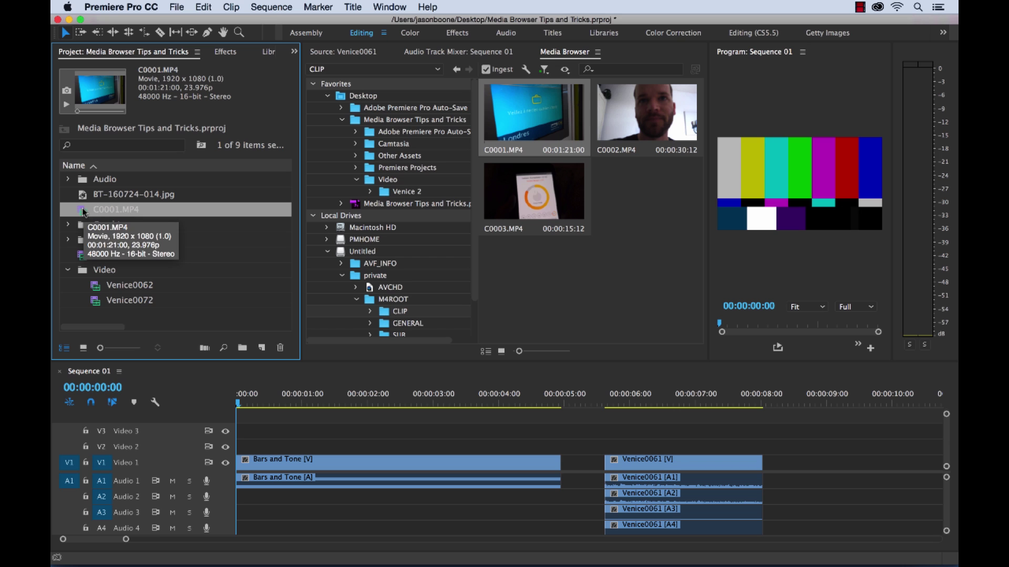
right_click(85, 210)
mouse_move(155, 554)
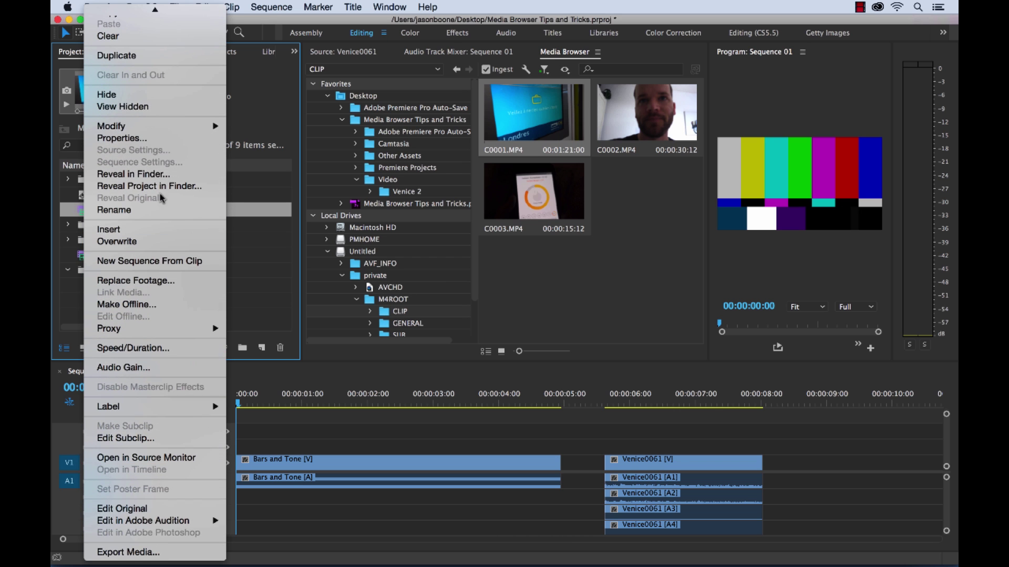
click(151, 178)
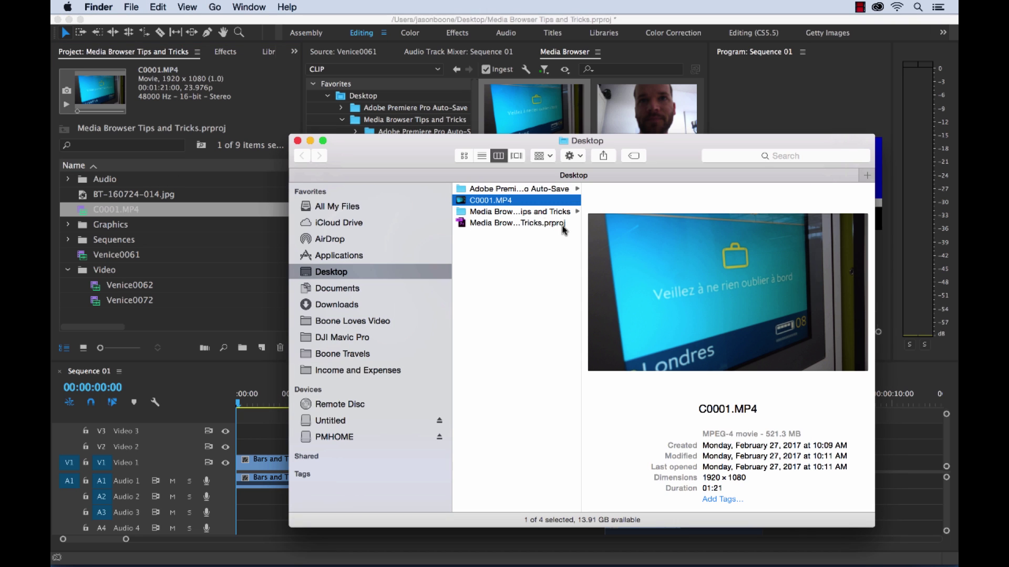
drag(579, 230, 652, 227)
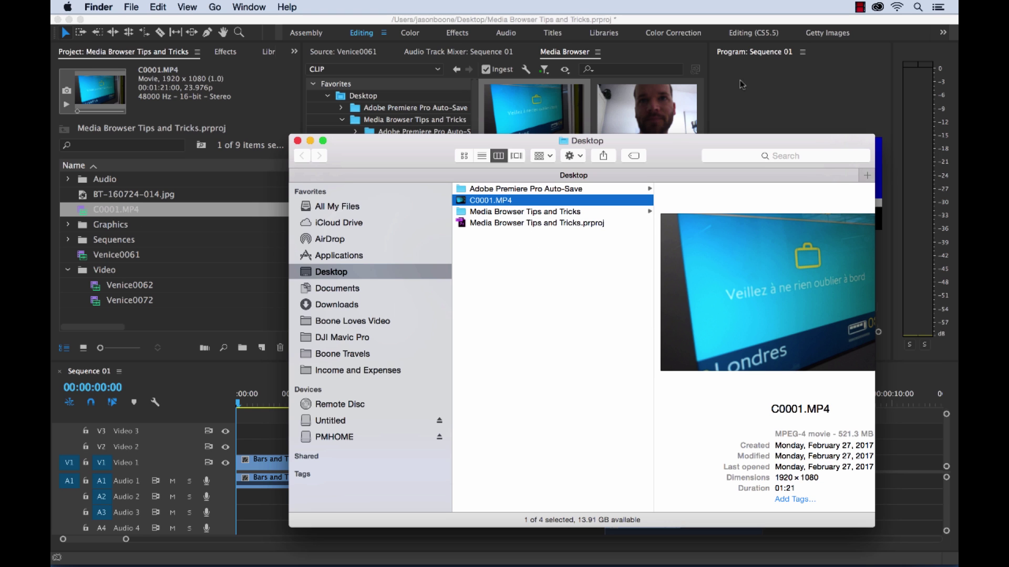
drag(675, 145, 629, 133)
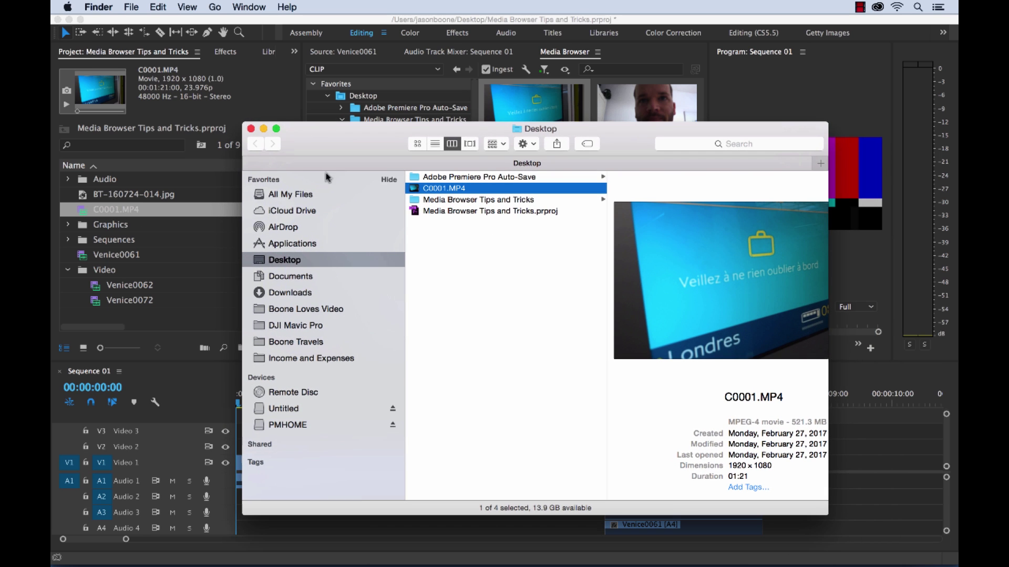
click(263, 94)
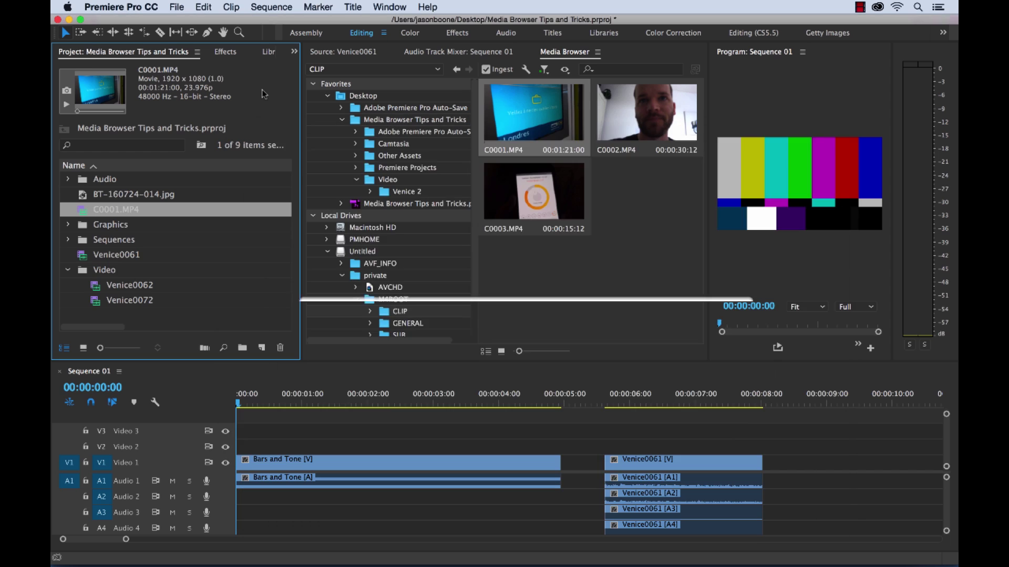